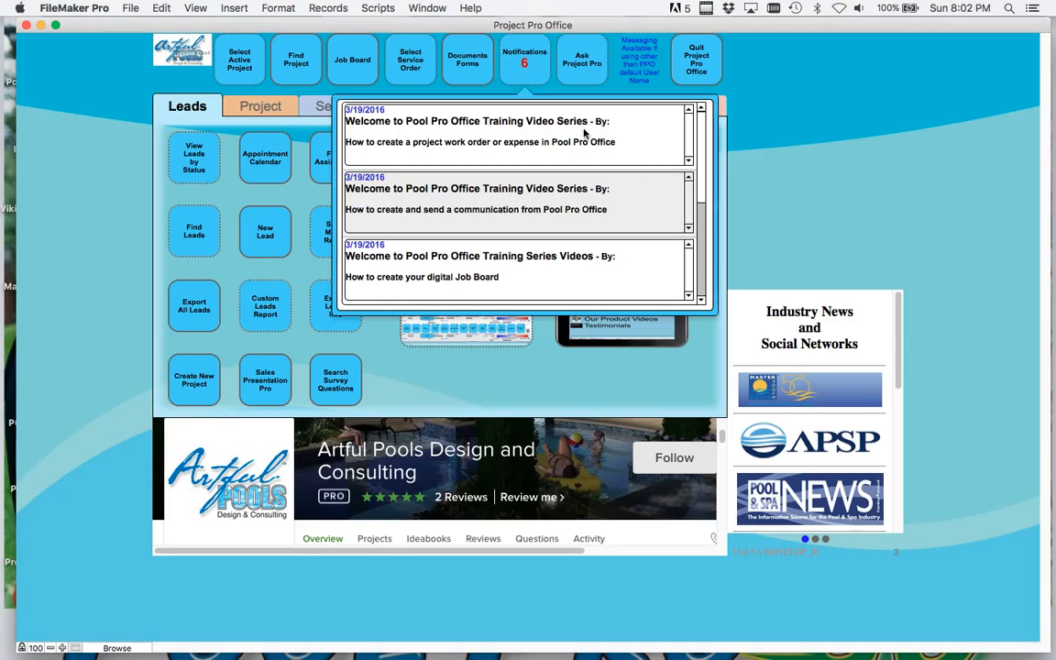
Close the notifications and open the construction orders and expenses of the active project in Indian Harbour Beach filed under job prefix 103.
click(531, 80)
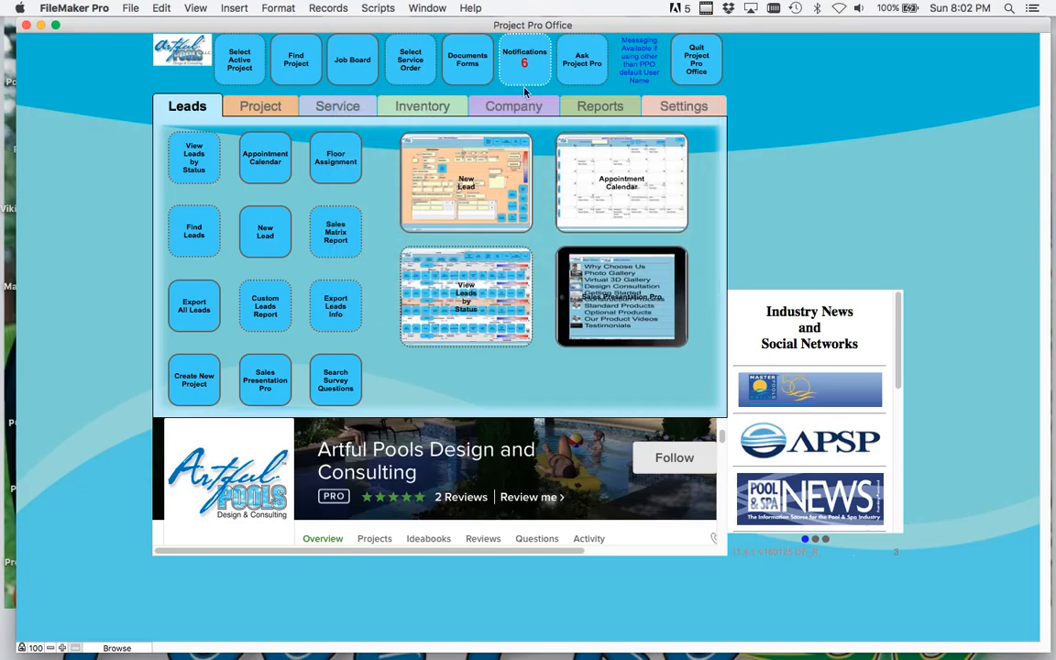
click(239, 78)
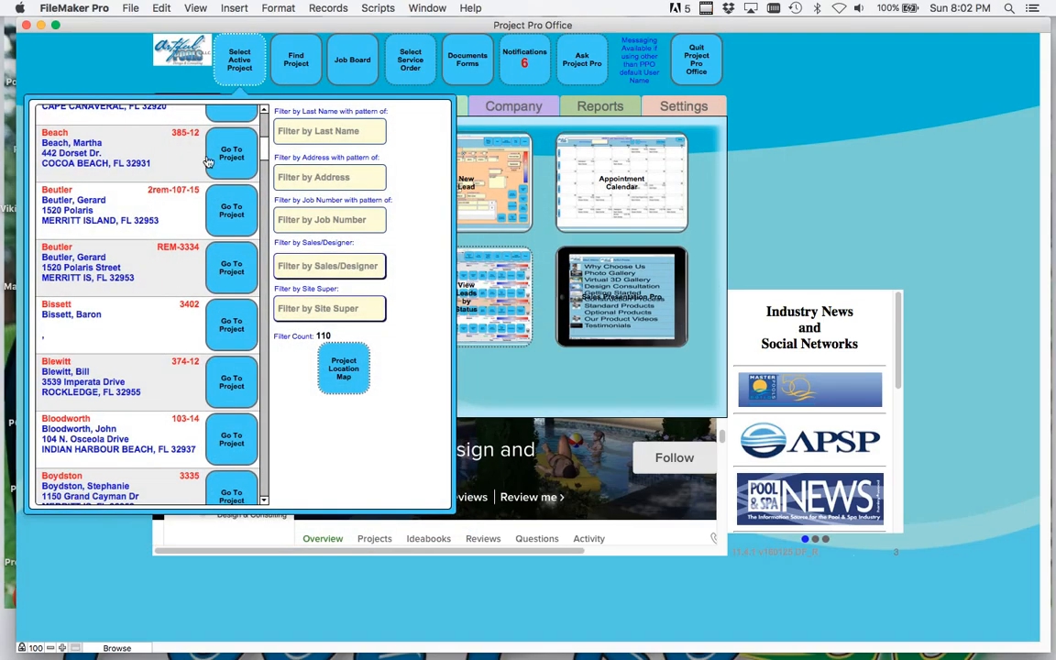
click(223, 441)
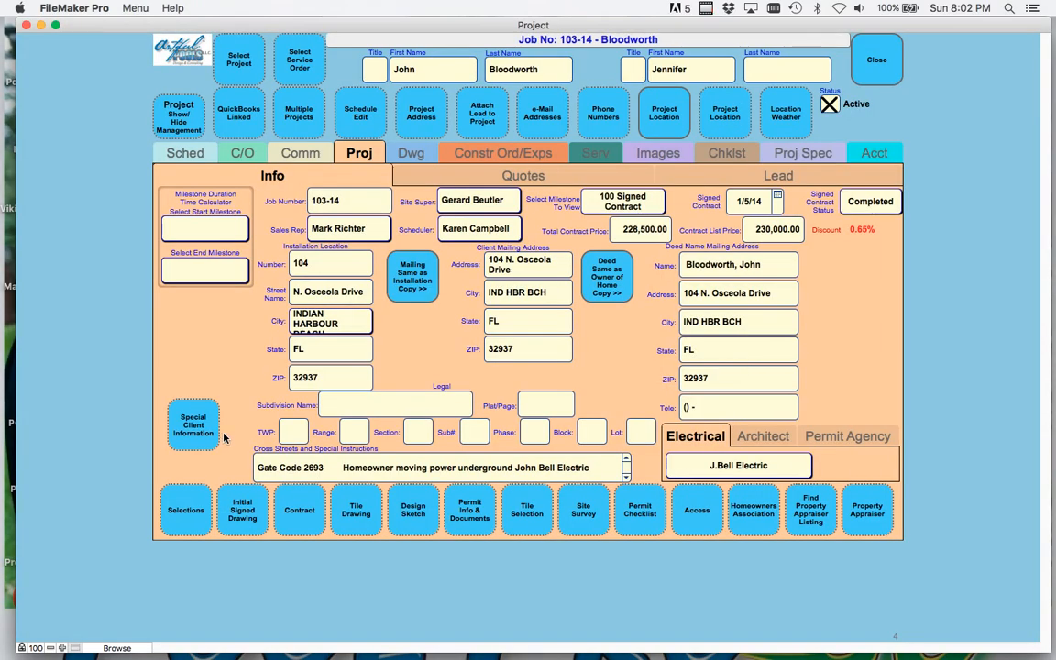
click(498, 155)
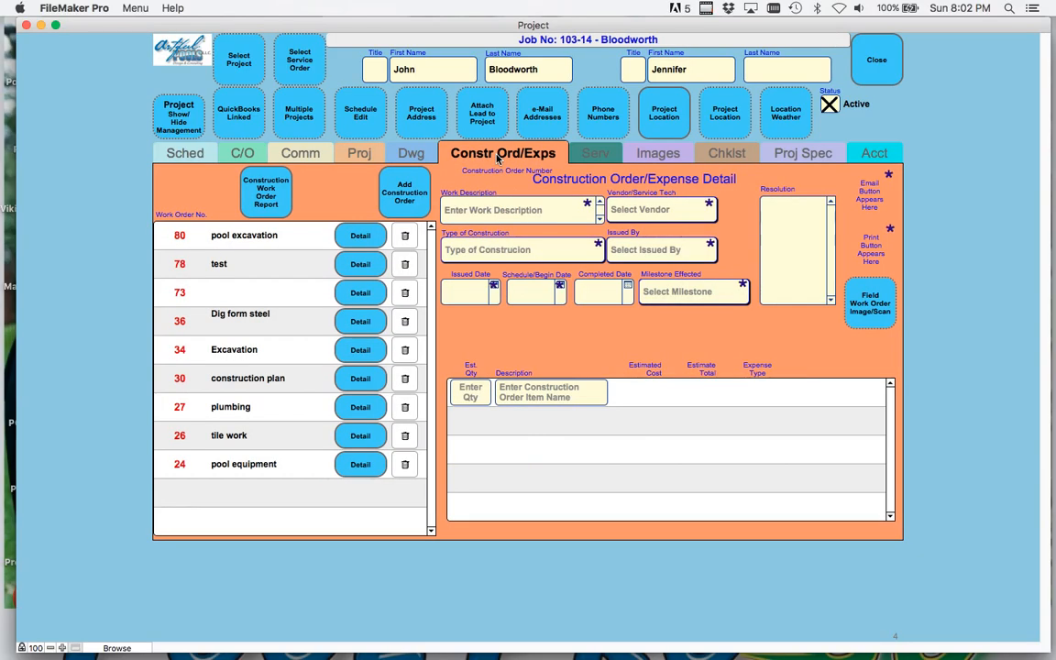
Add a construction order to the project and enter "Excavation" as its work description.
click(413, 193)
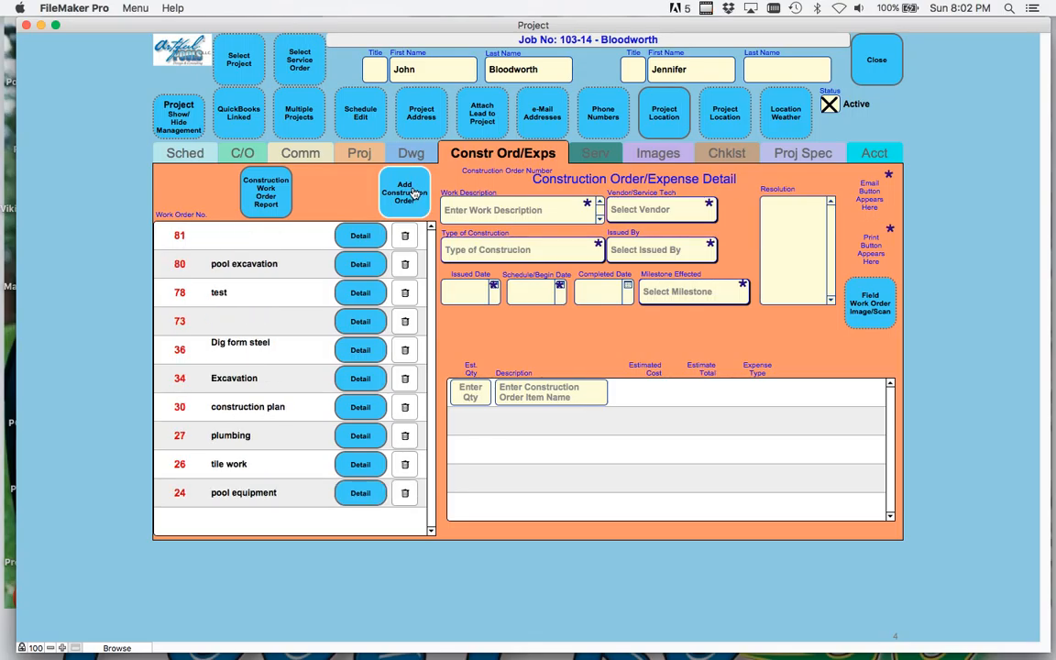
click(360, 236)
click(464, 213)
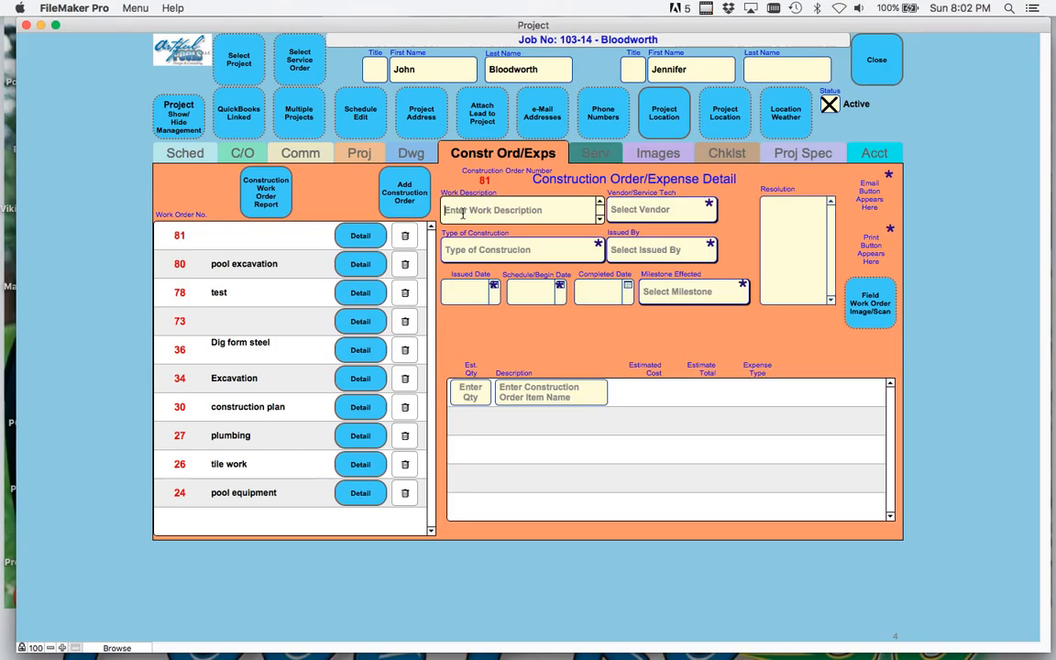
text(Excavation)
key(BackSpace)
key(BackSpace)
text(on)
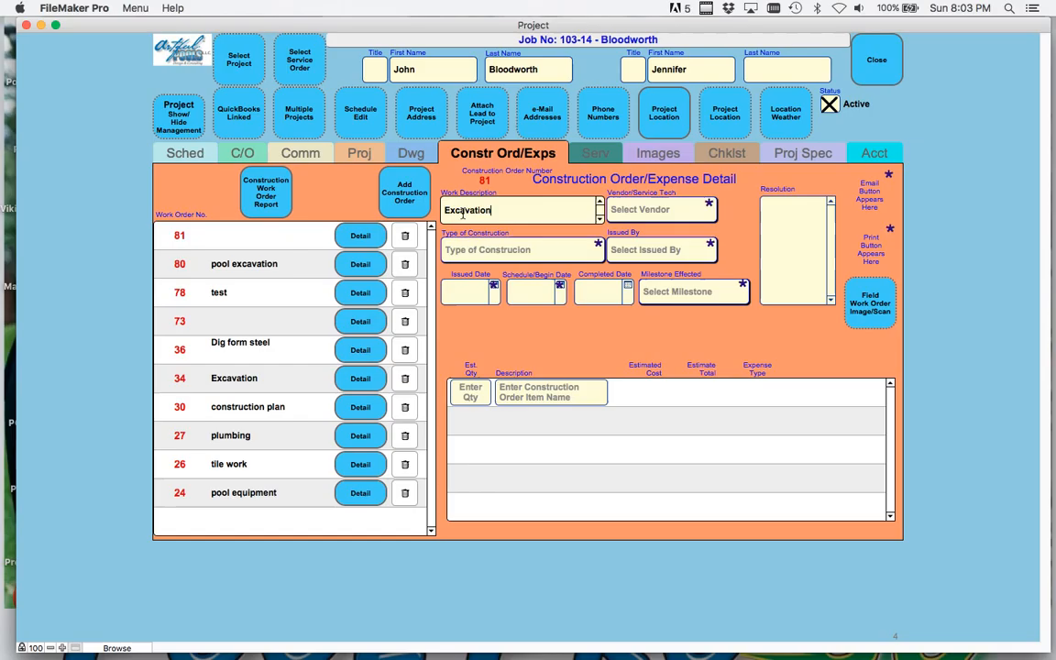
Assign the order to vendor Buccaneer Steel and set its type of construction to Work Order.
click(707, 213)
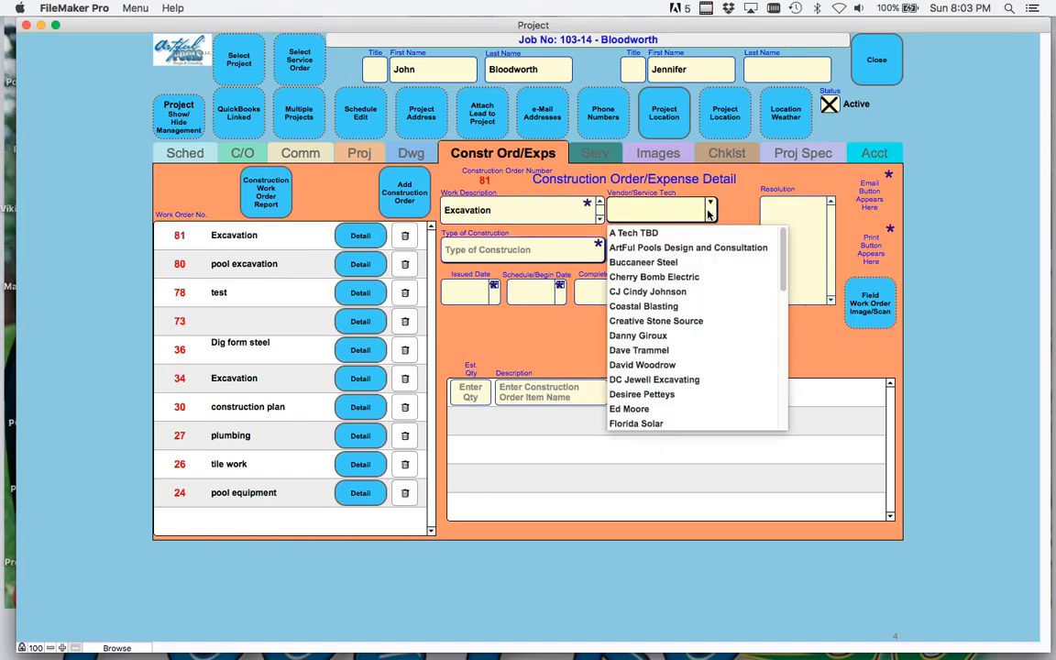
click(676, 263)
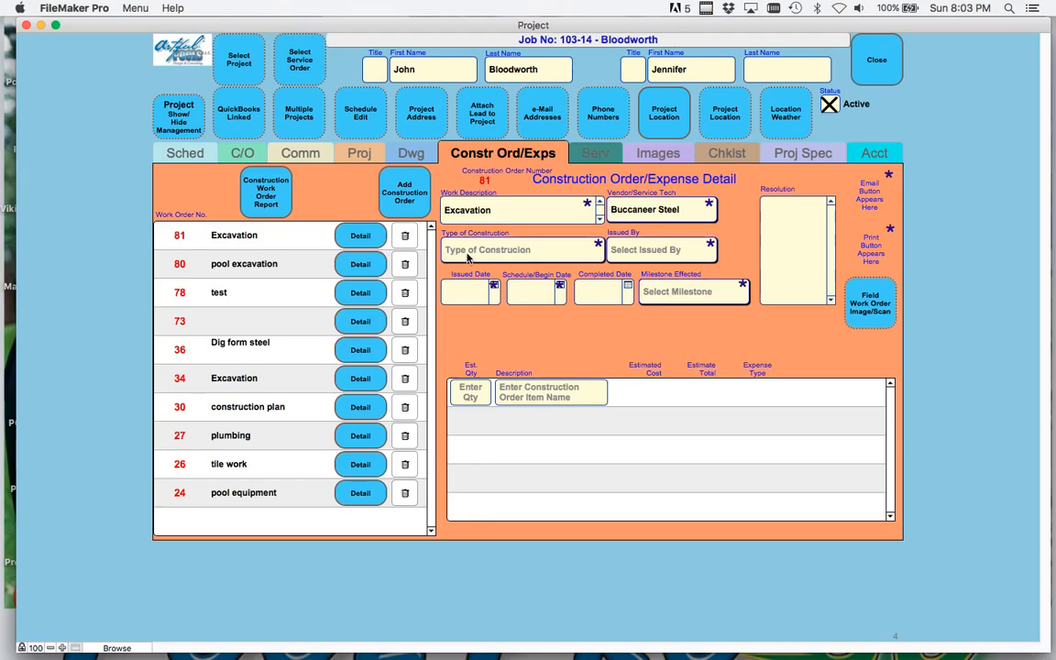
click(596, 253)
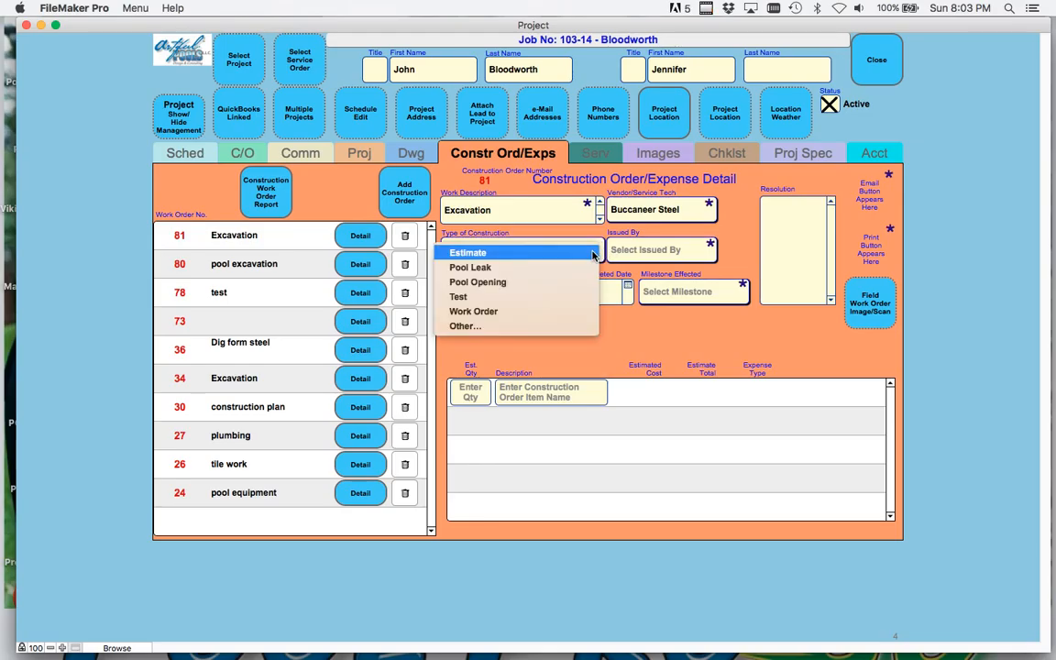
click(502, 312)
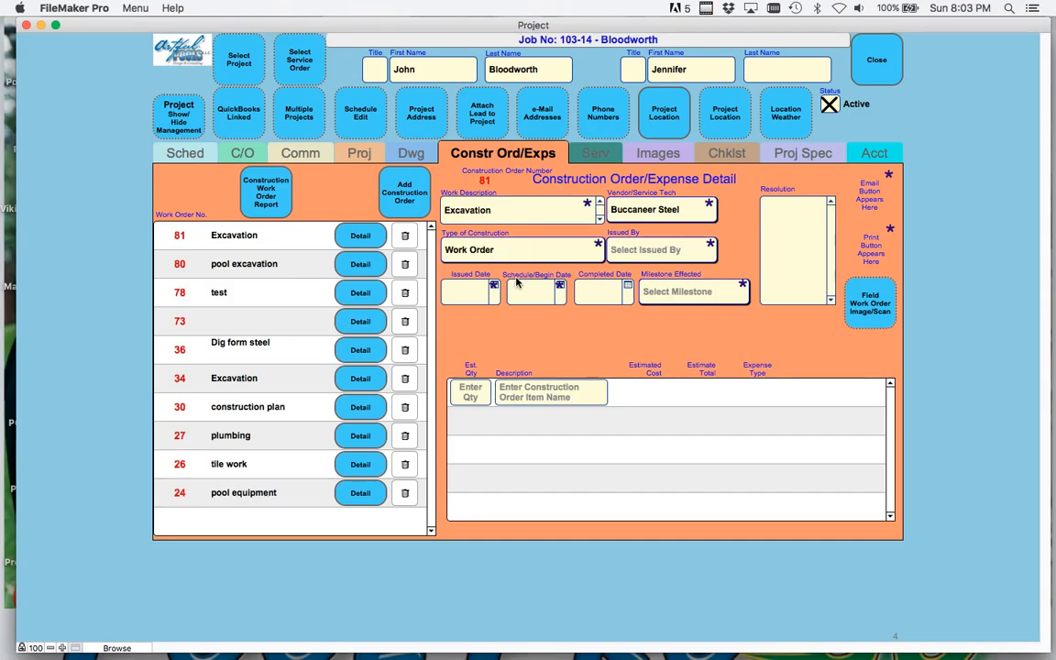
Set the order's issuer to the project's sales representative, using the entry without a company name.
click(703, 252)
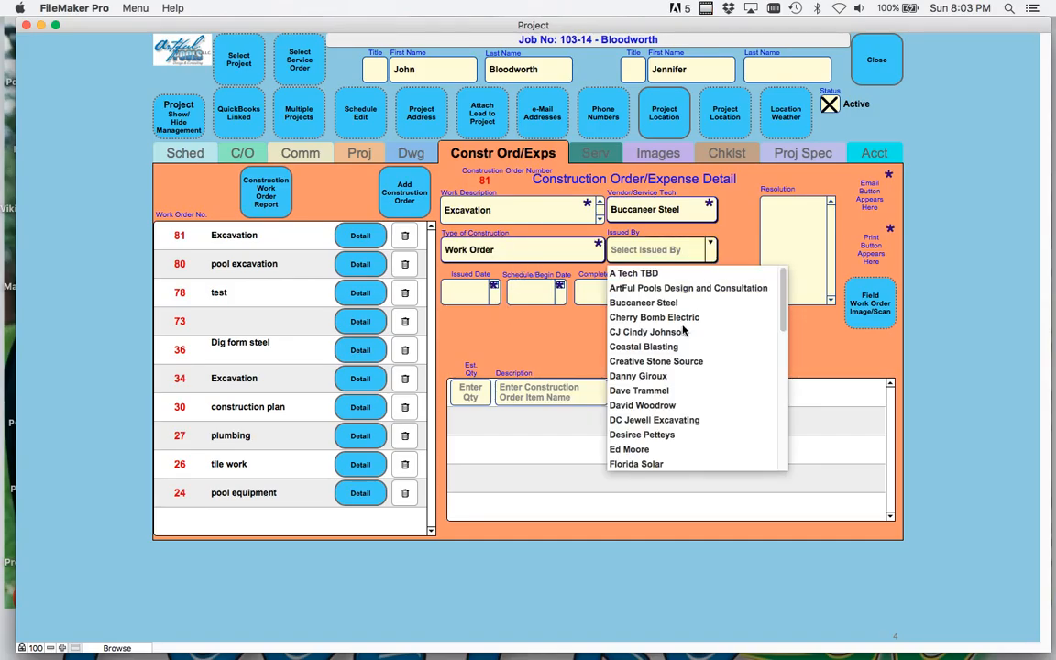
scroll(678, 383, down, 3)
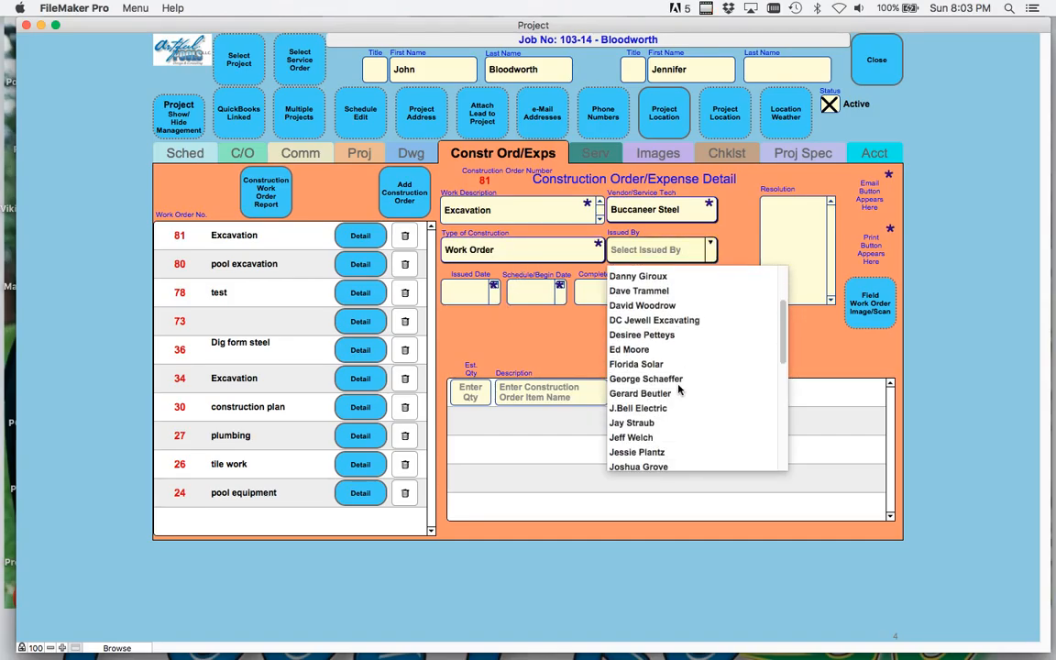
scroll(678, 390, down, 2)
scroll(674, 395, down, 3)
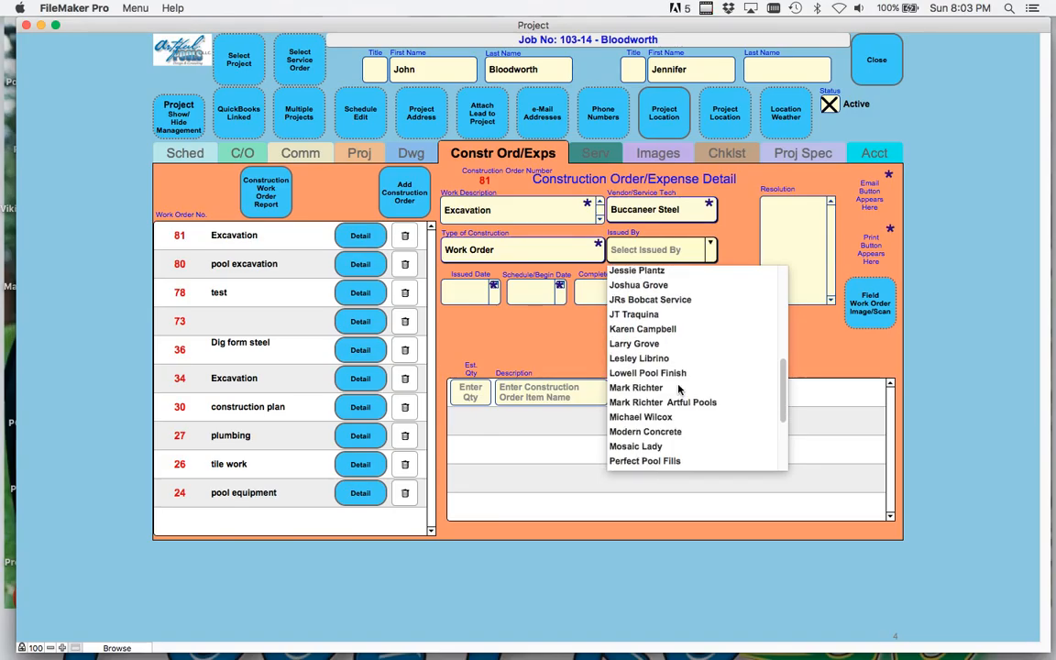
click(653, 389)
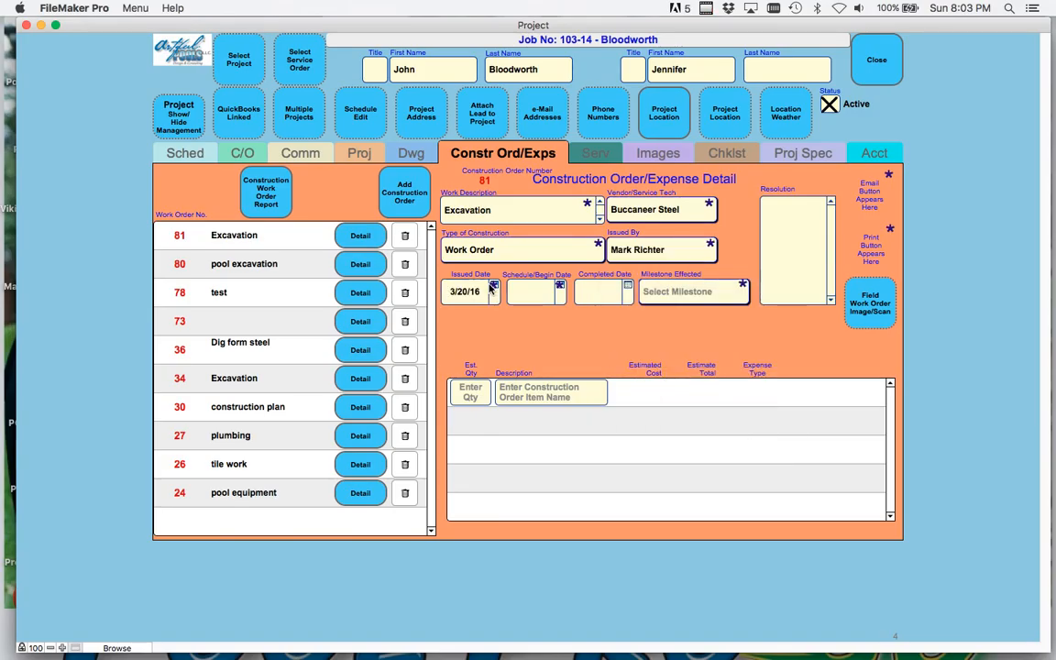
Set the order's issued date to 3/20/16, its schedule/begin date to 3/22/16 and its affected milestone to excavation.
click(496, 294)
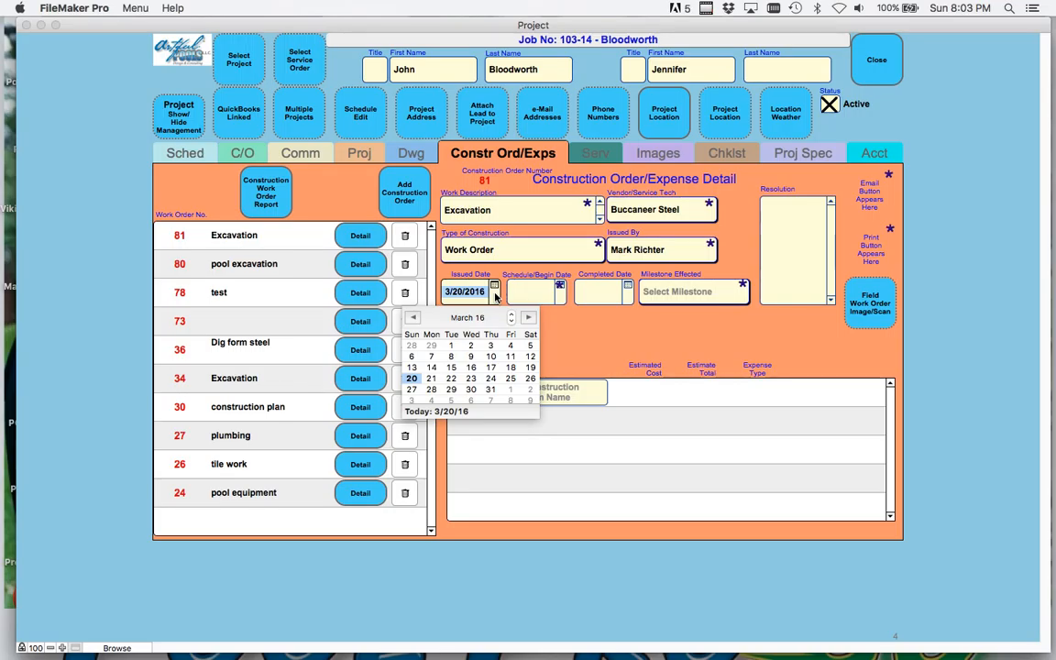
click(412, 379)
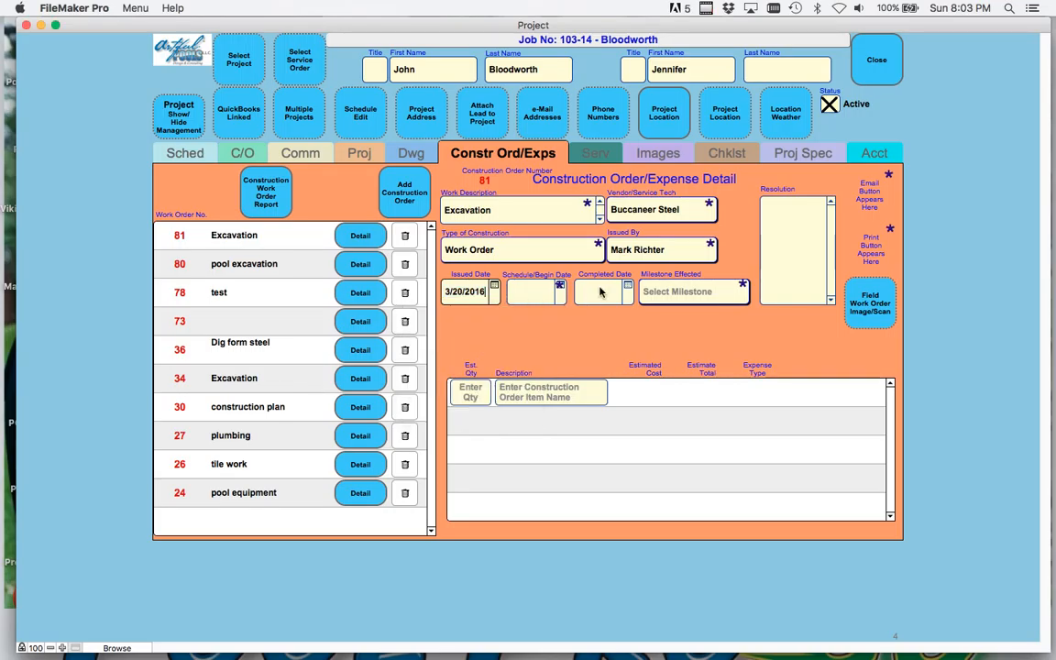
click(560, 295)
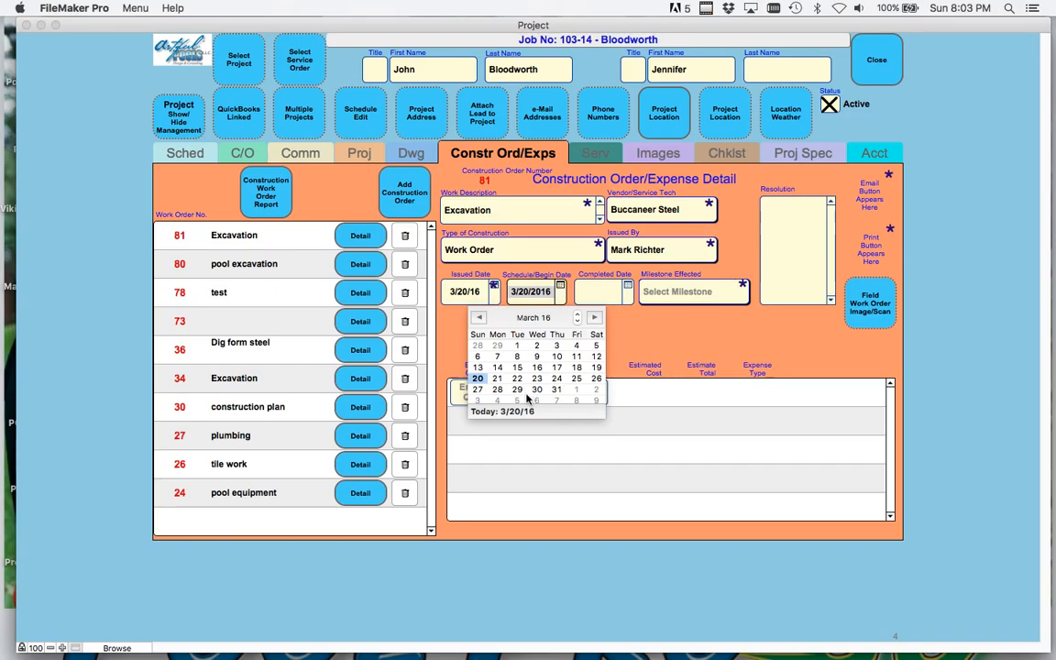
click(517, 379)
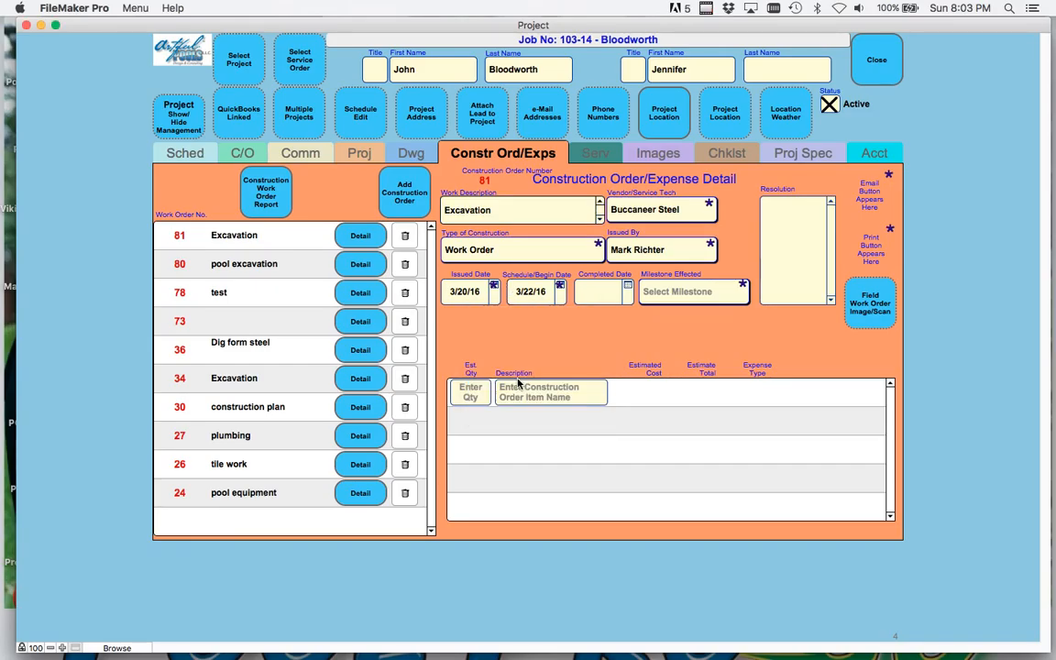
click(743, 292)
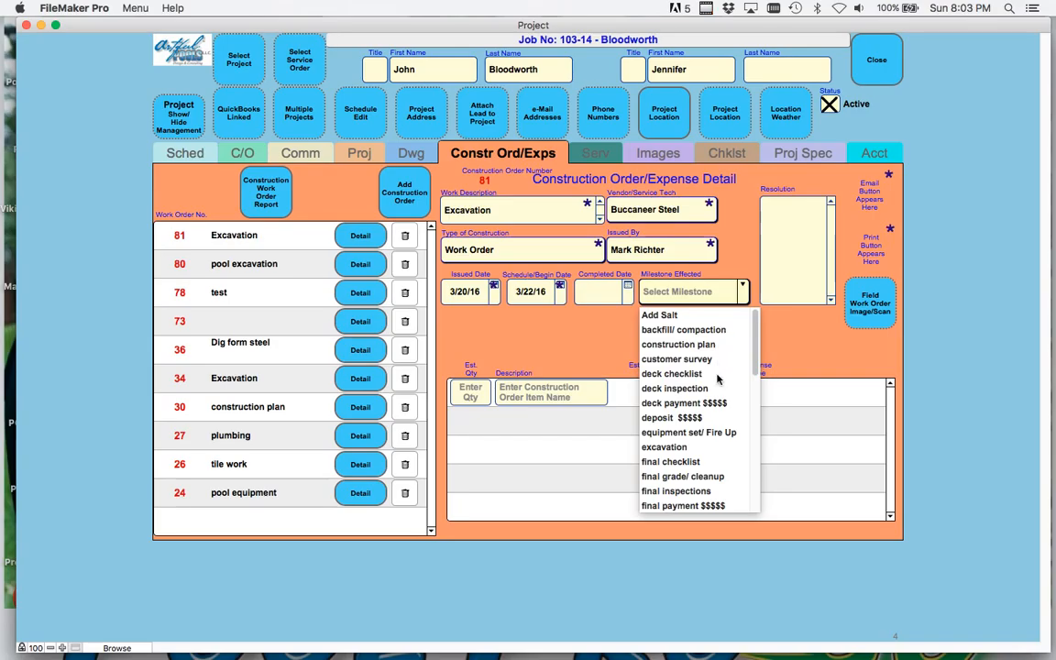
click(686, 448)
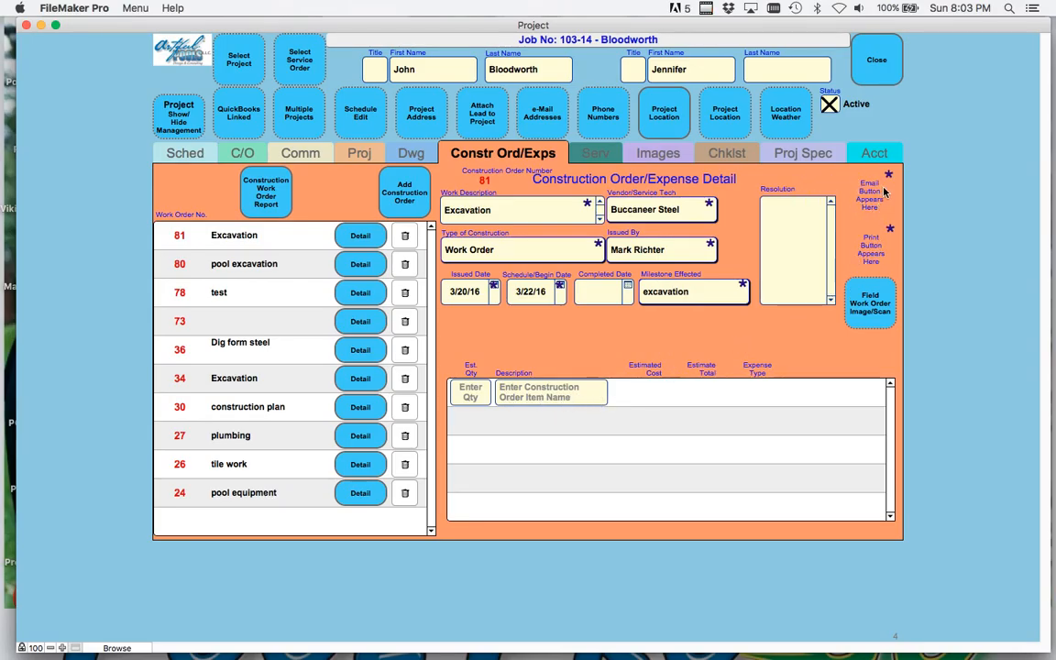
Add the order item "pool excavation 4 hr min." with an estimated cost of 850.00.
click(510, 393)
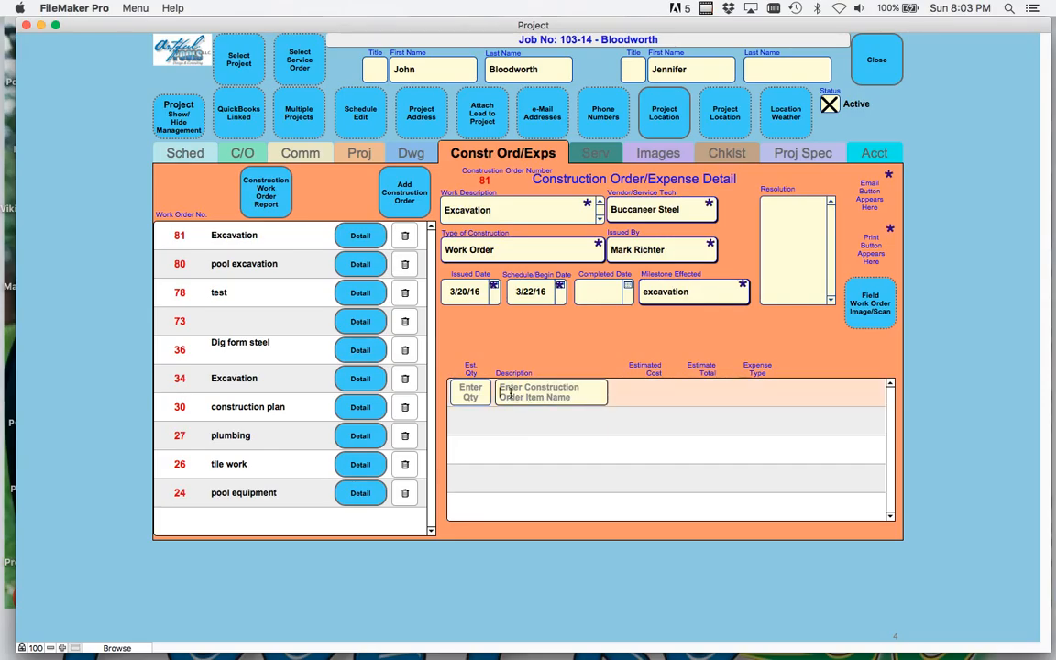
text(pool excavation)
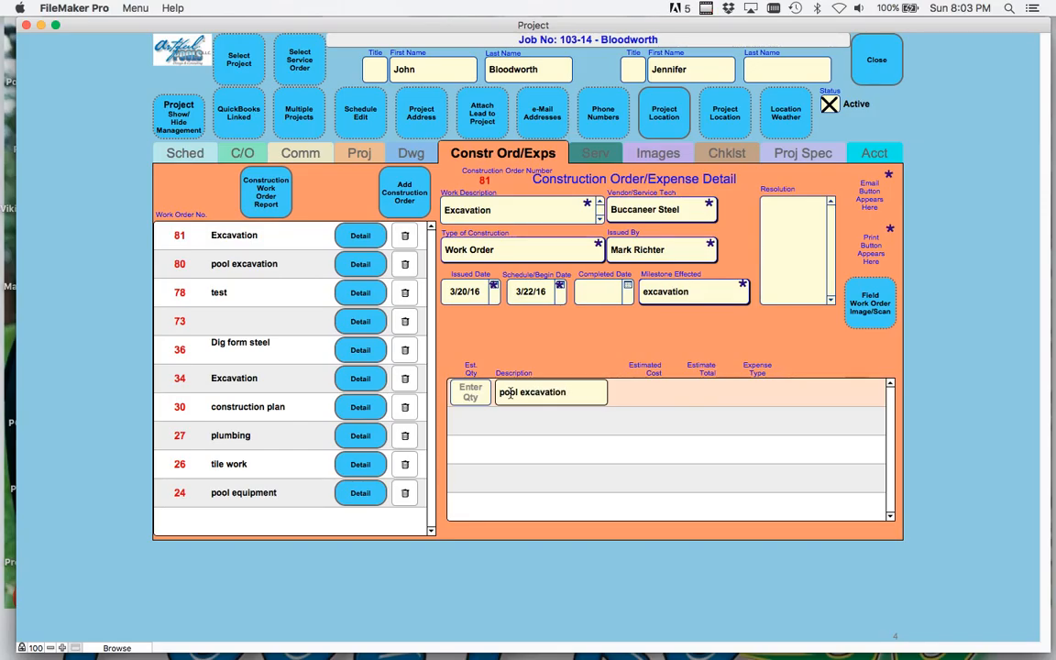
text( 4 hr min.)
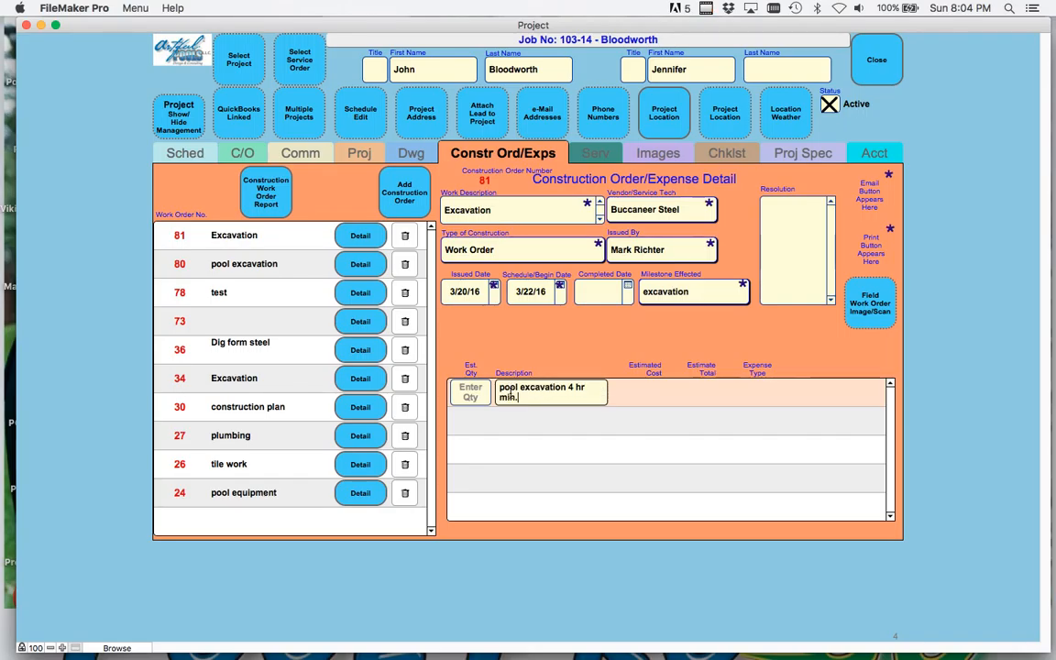
click(632, 391)
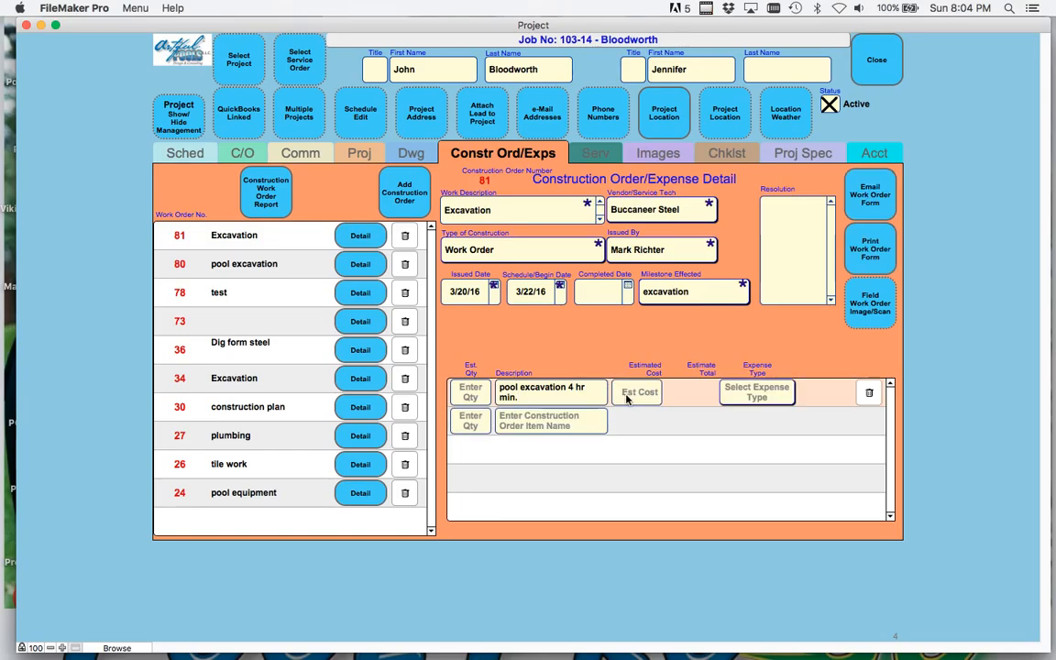
click(638, 394)
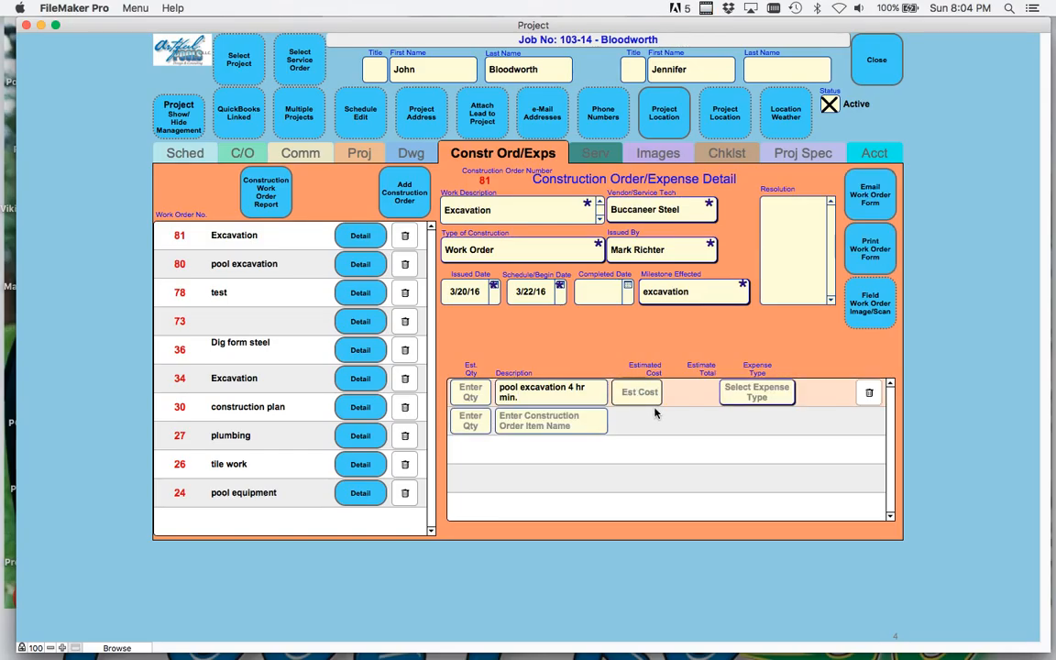
text(850.00)
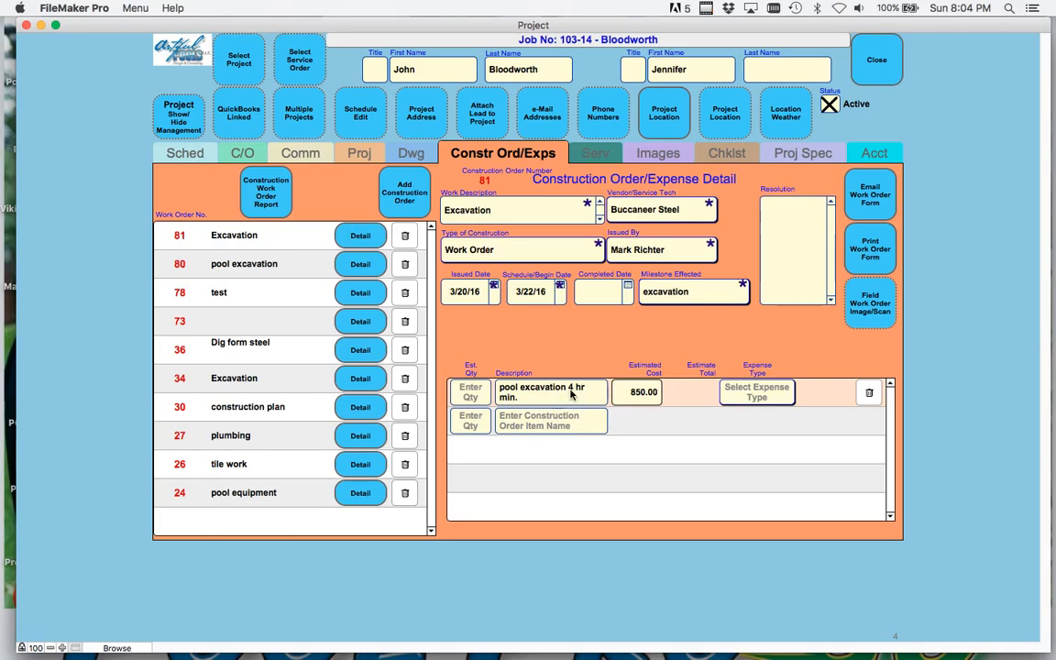
click(729, 359)
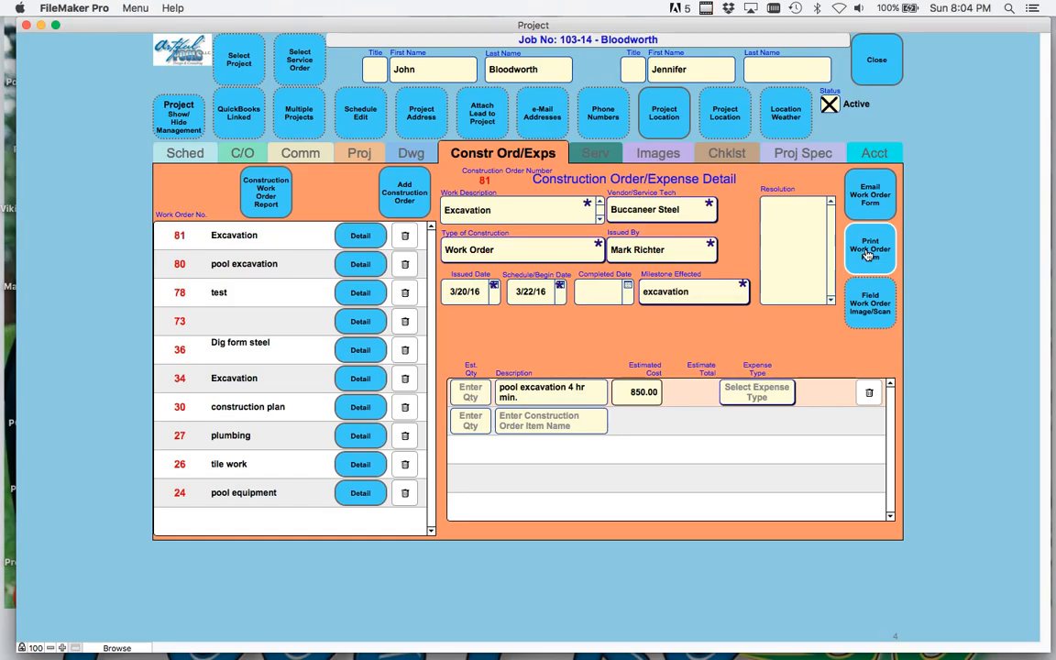
View the order's field work order image/scan area and close it again.
click(865, 310)
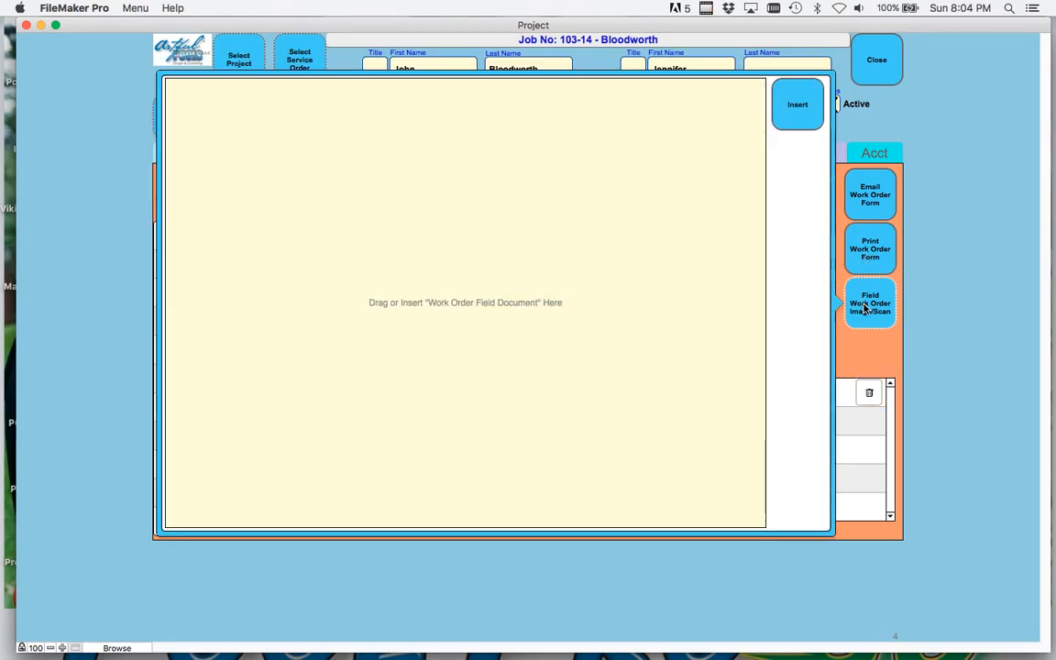
click(865, 301)
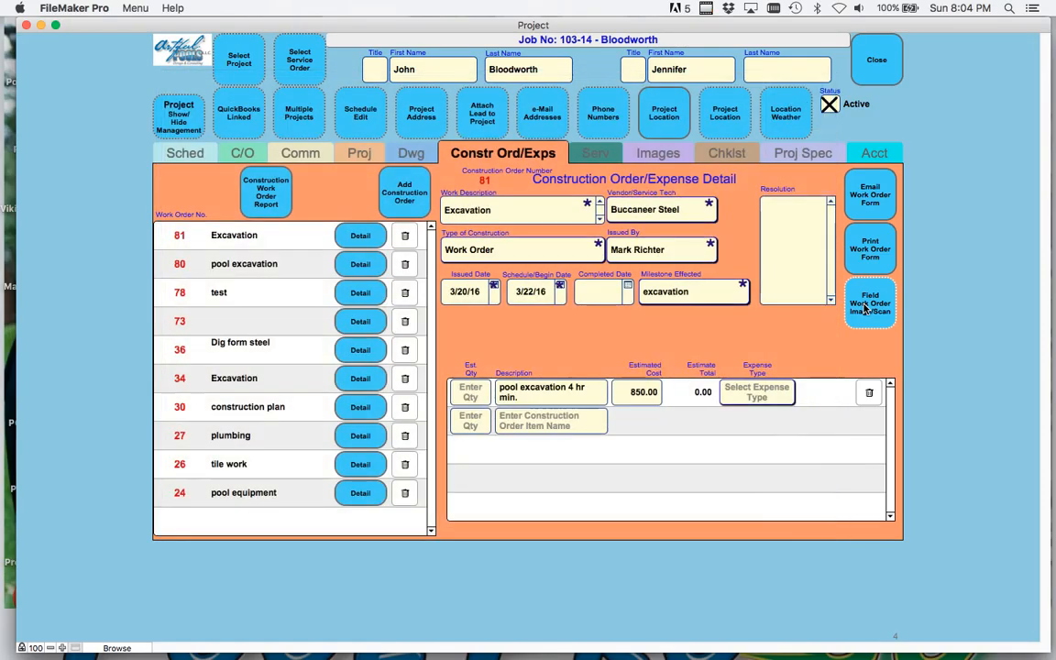
Start an email of the work order form and add the vendor A Tech TBD as recipient.
click(872, 198)
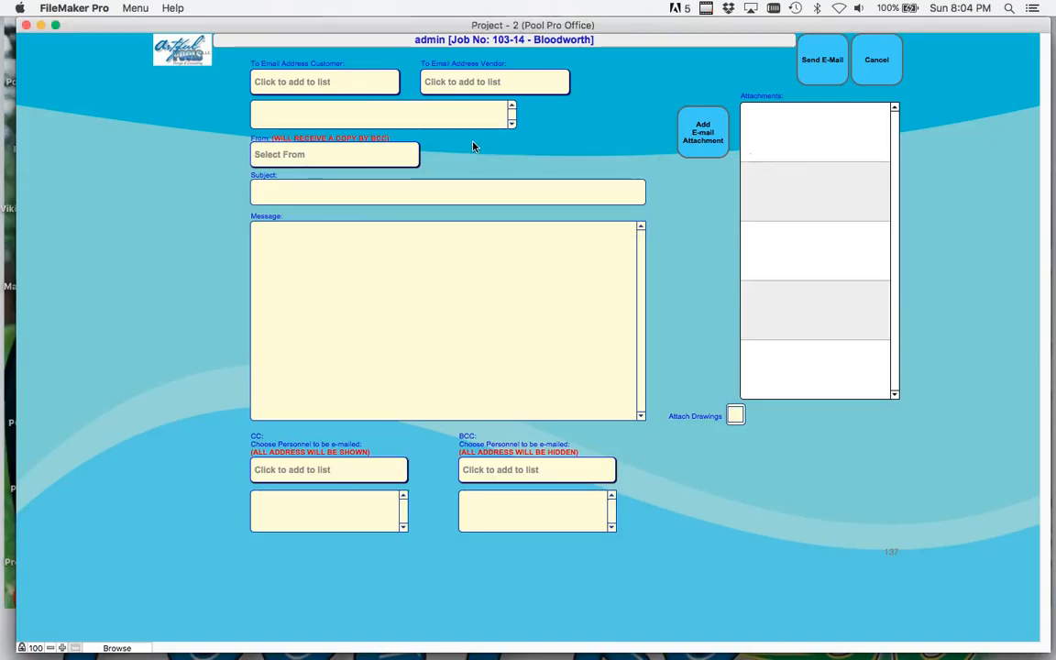
click(452, 75)
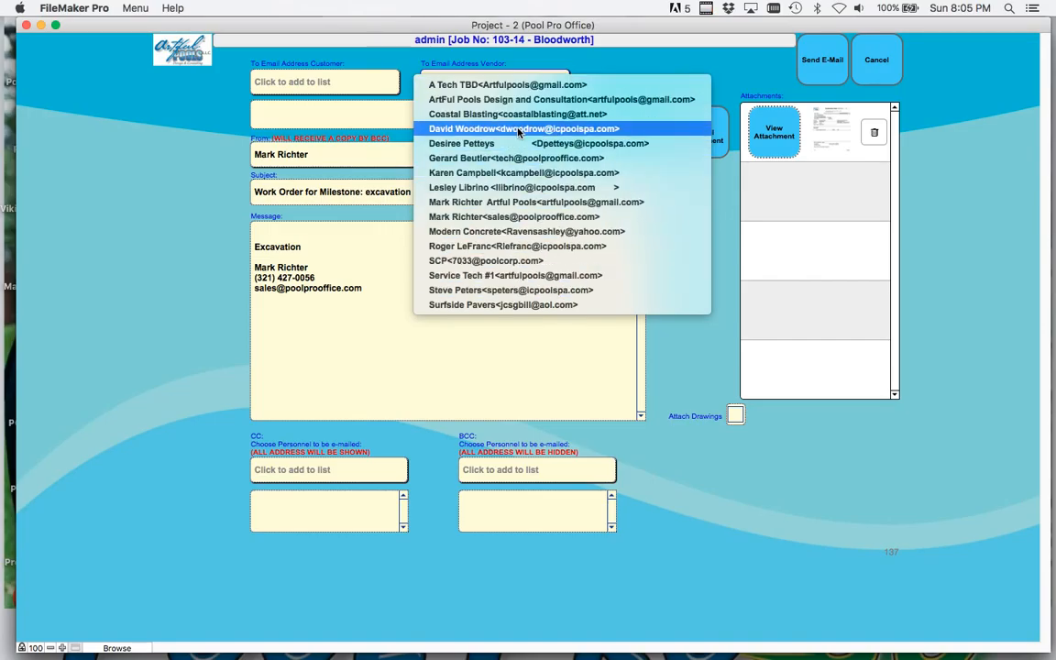
click(520, 85)
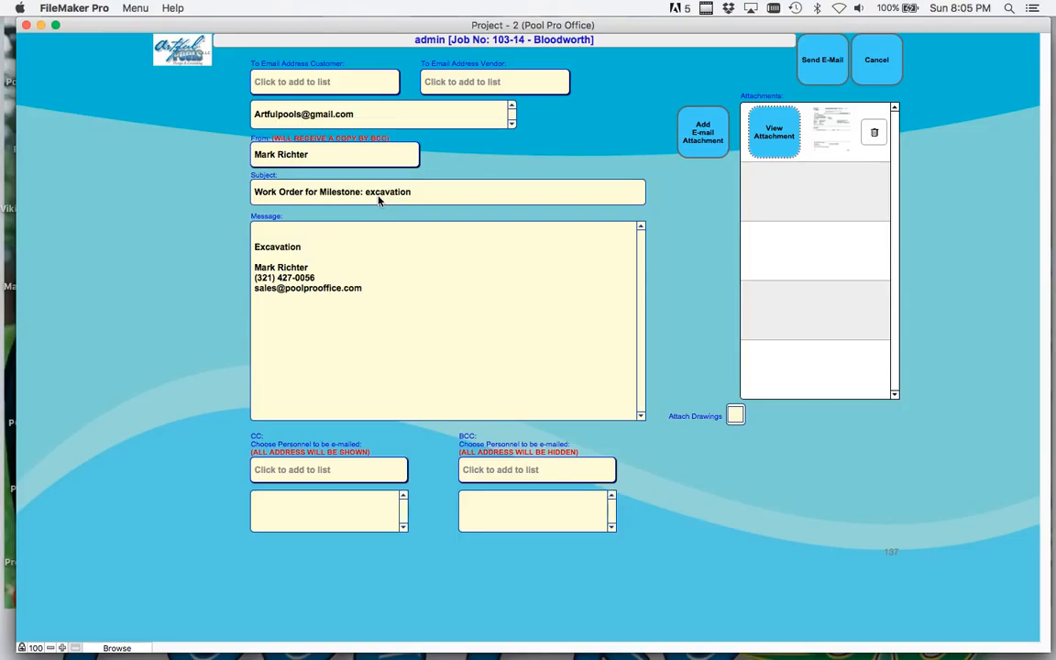
Extend the message's "Excavation" line with "work order see schedule date" and add "Thanks" on the line below.
click(331, 252)
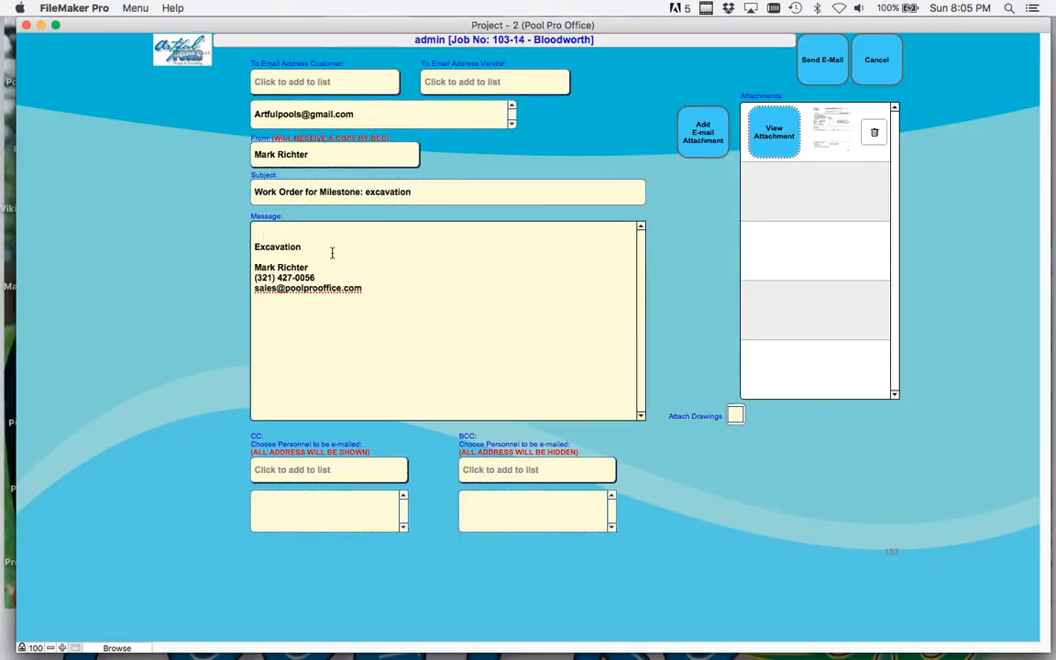
text(work order see schedule date)
key(Return)
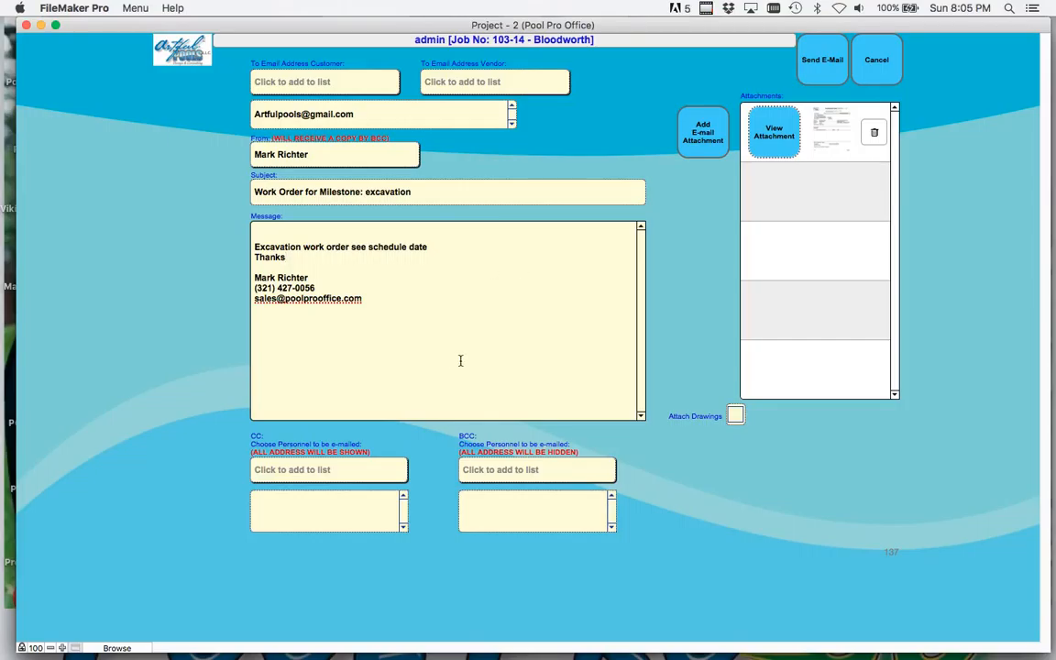
Add the Pool Pro Office tech contact as a CC recipient of the work order email.
click(338, 470)
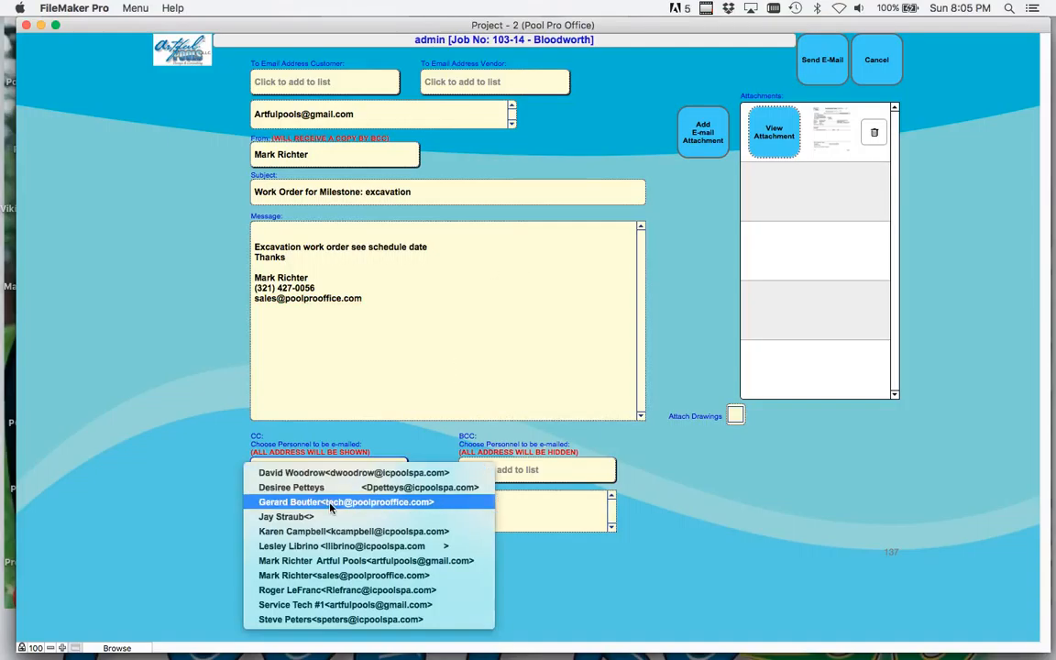
click(337, 503)
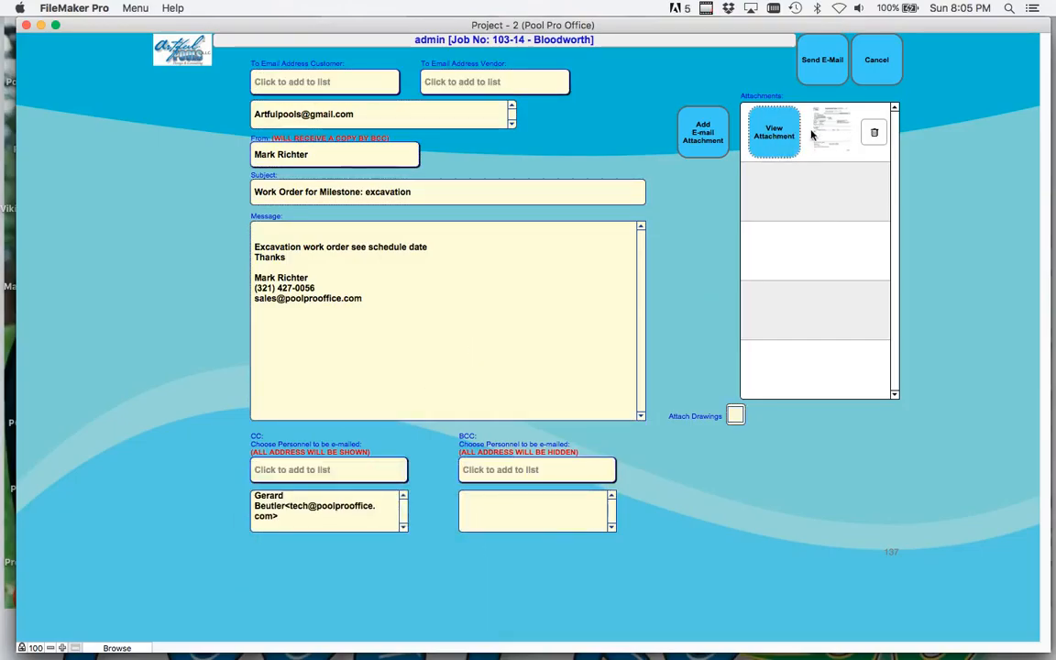
Review the attached construction order form, including its issue details and the far side of the page, and close the preview.
click(768, 144)
click(768, 145)
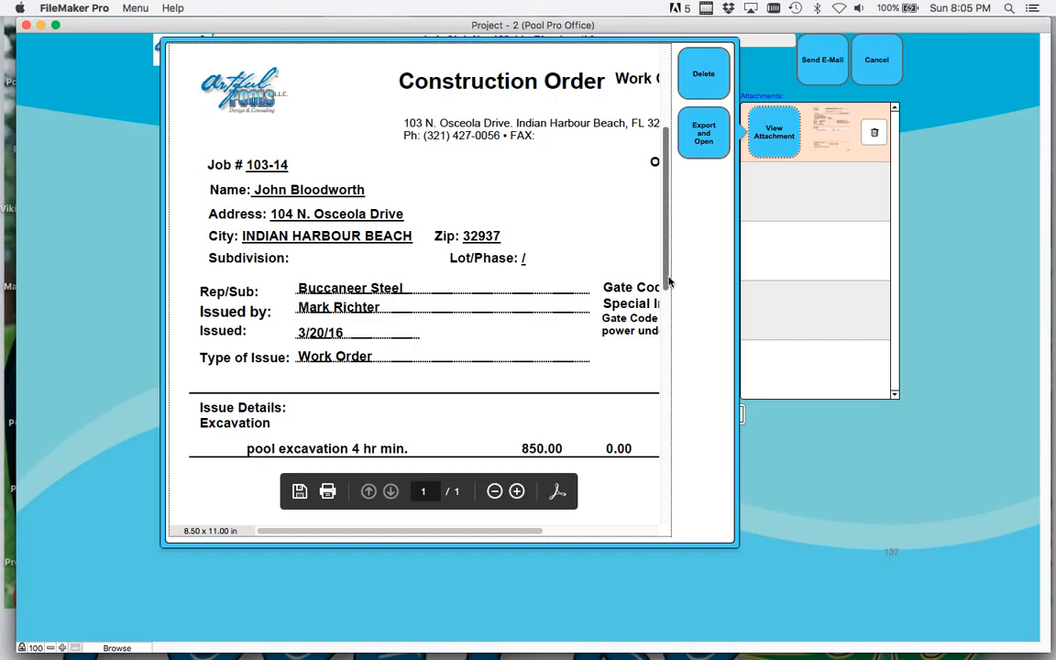
scroll(668, 286, down, 3)
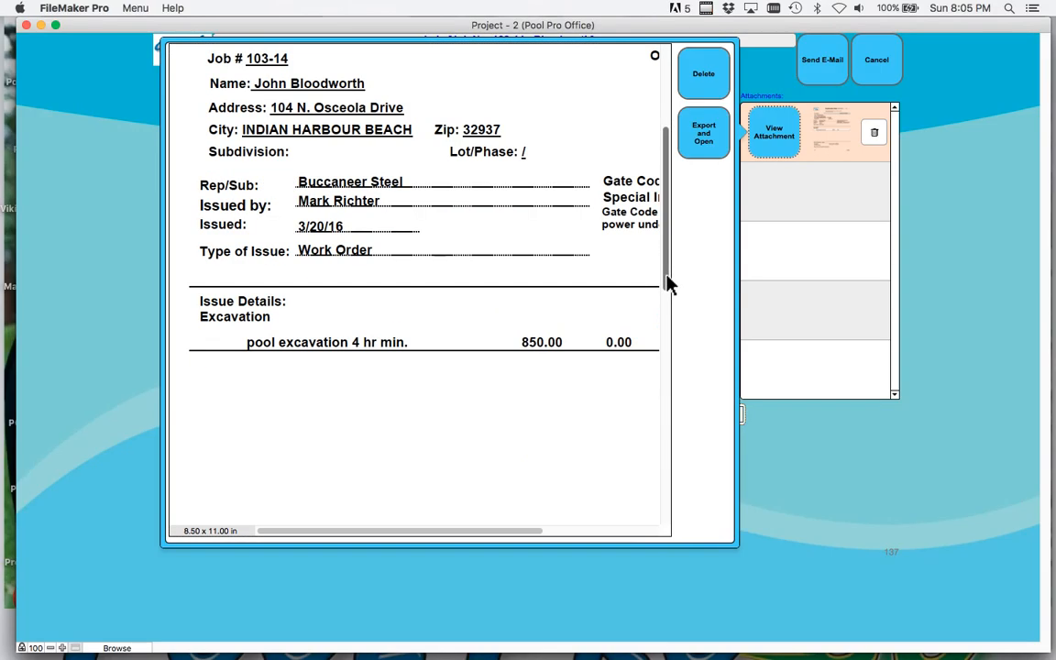
drag(667, 275, 664, 192)
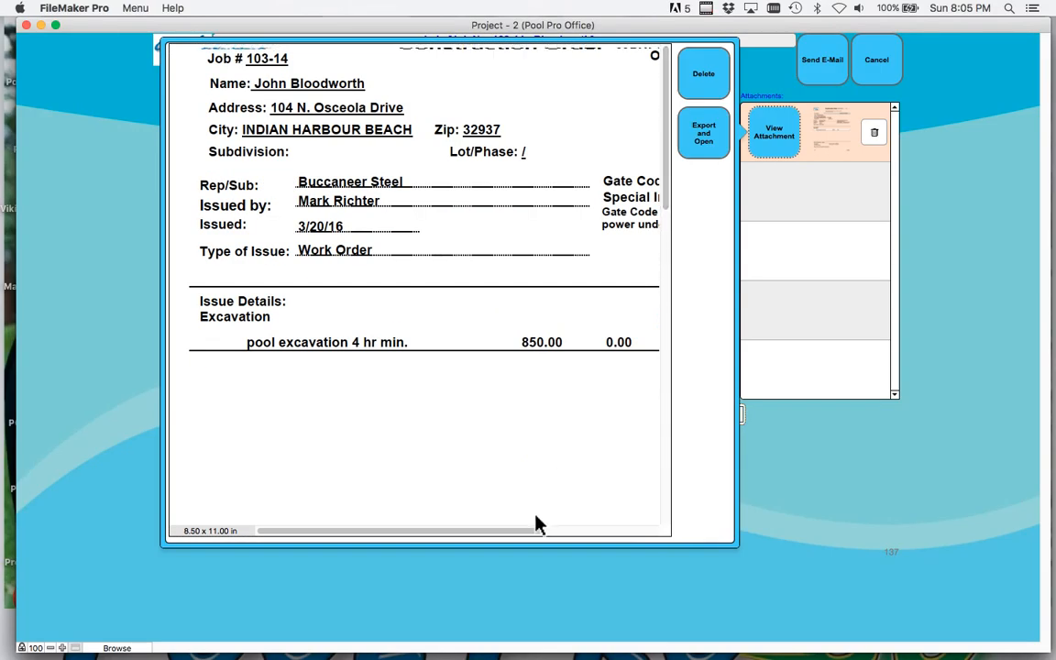
drag(519, 537, 613, 538)
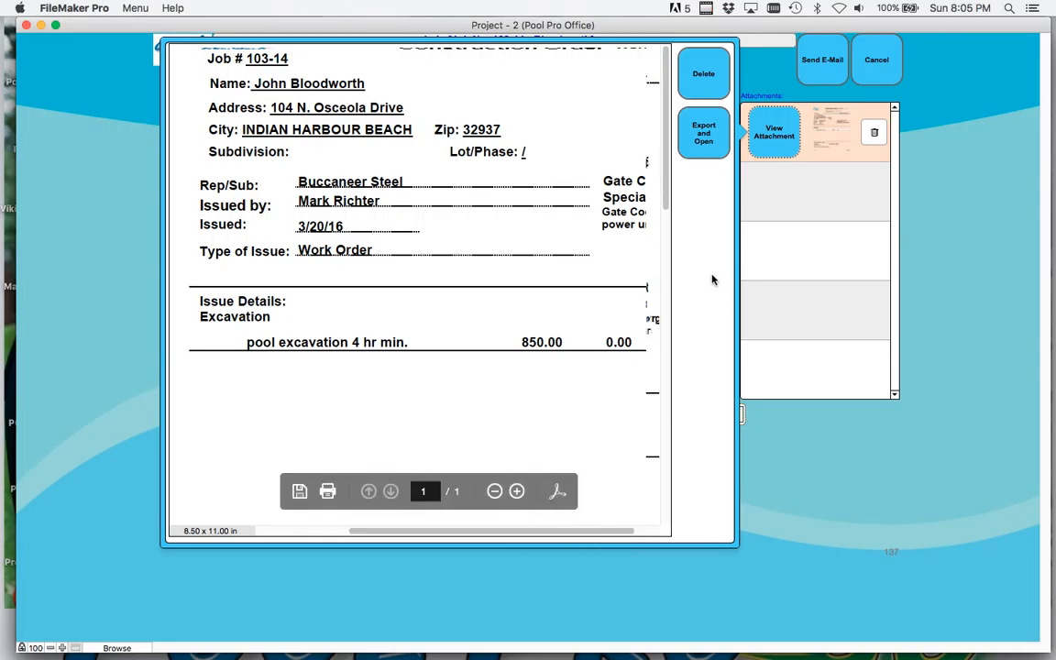
click(932, 197)
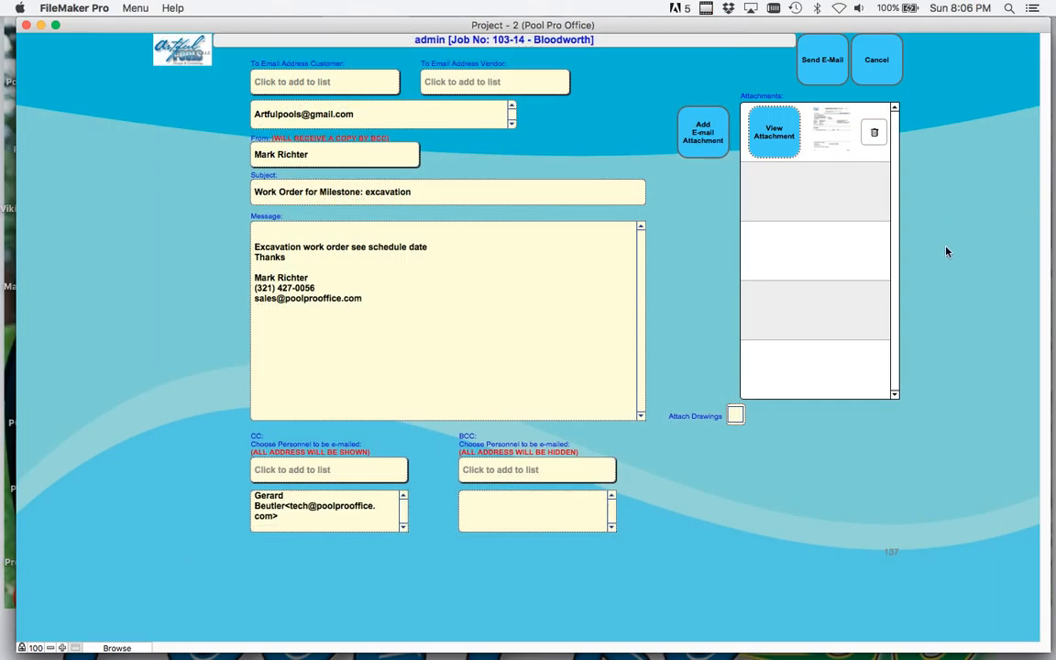
Attach the 5/14/2014 Layout Plan drawing to the work order email and send it.
click(736, 417)
click(736, 417)
click(736, 418)
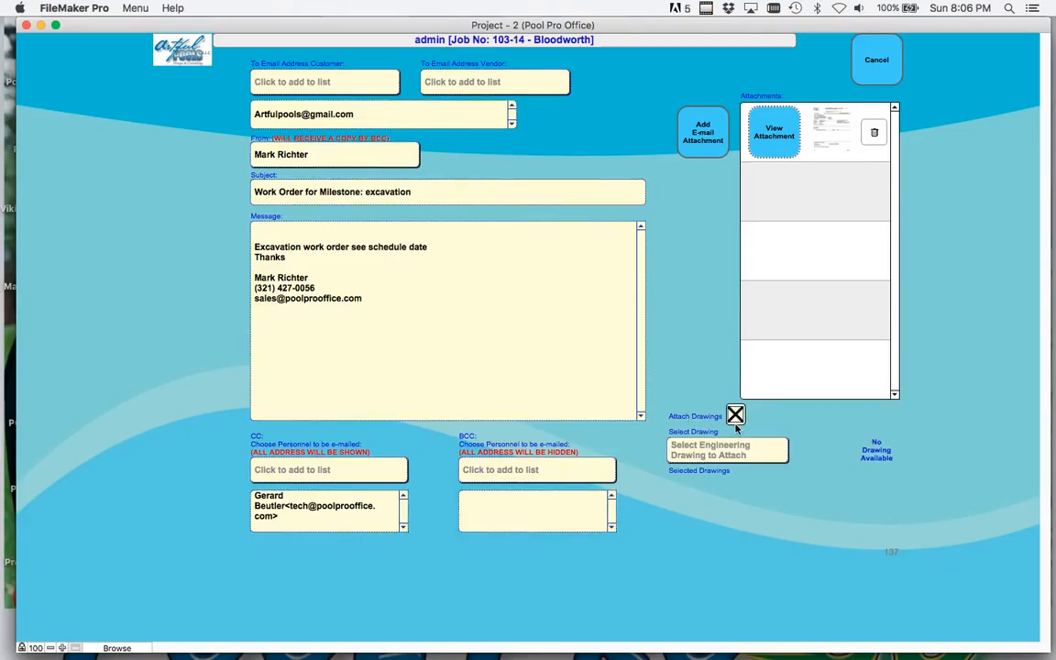
click(730, 459)
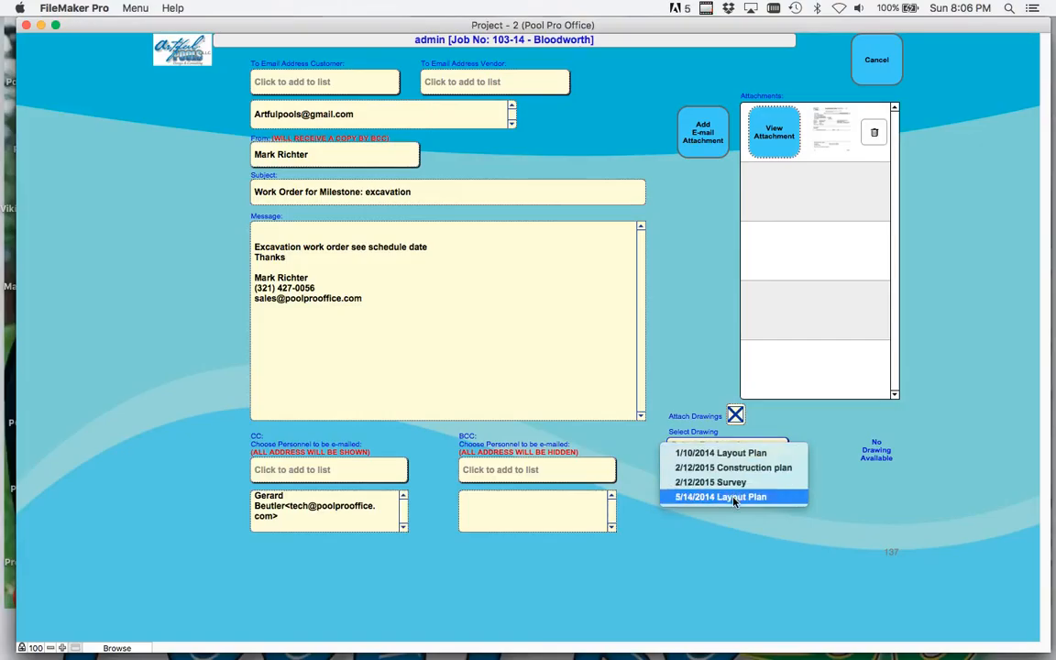
click(731, 497)
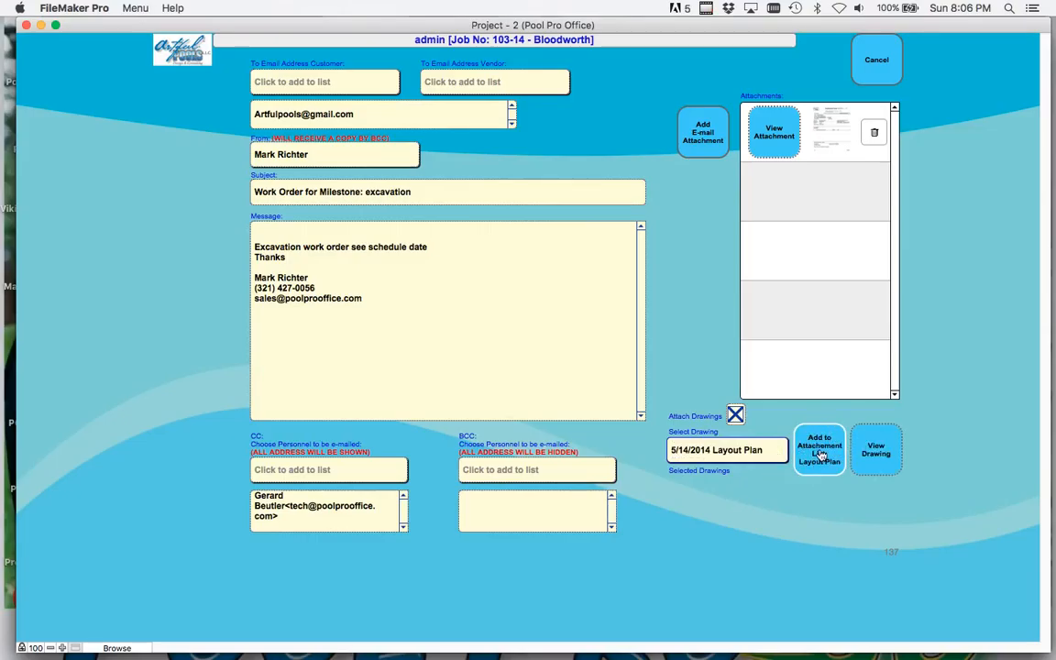
click(821, 454)
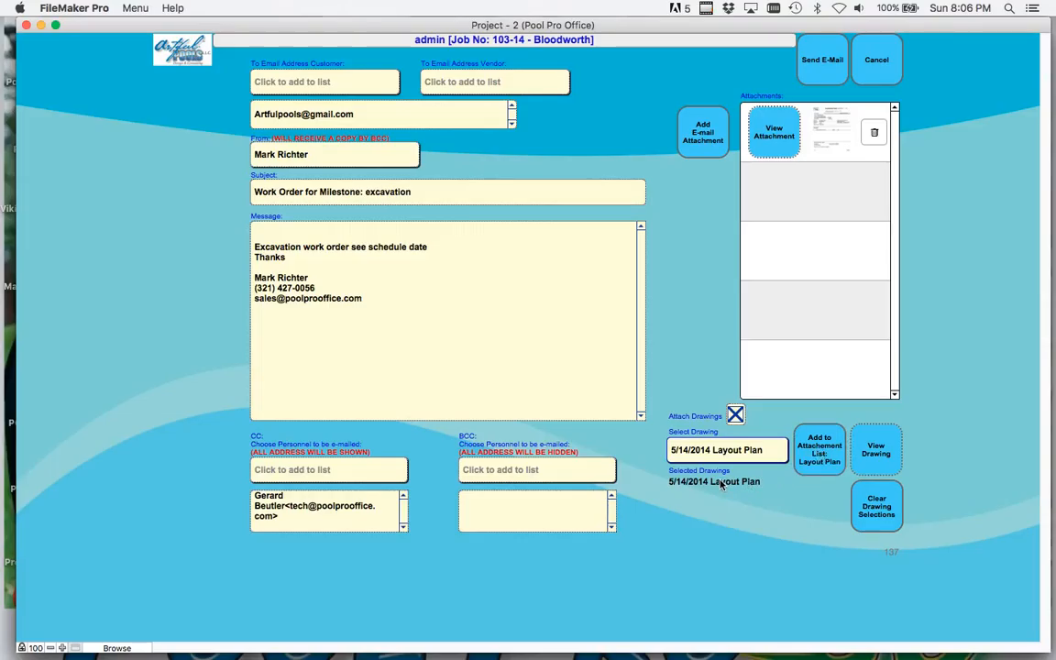
click(822, 63)
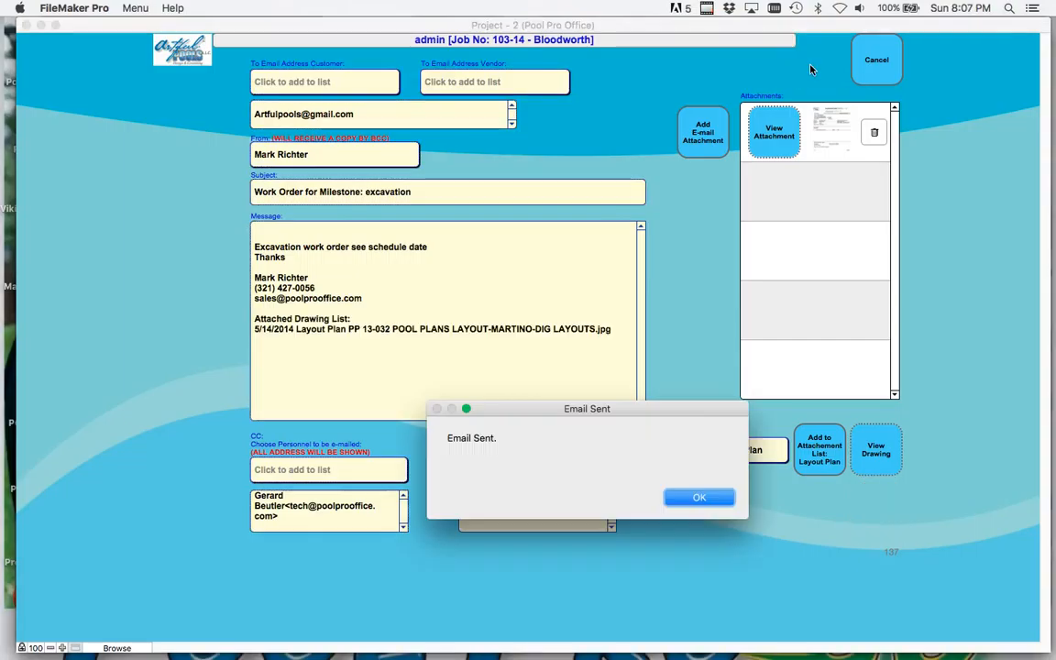
click(699, 497)
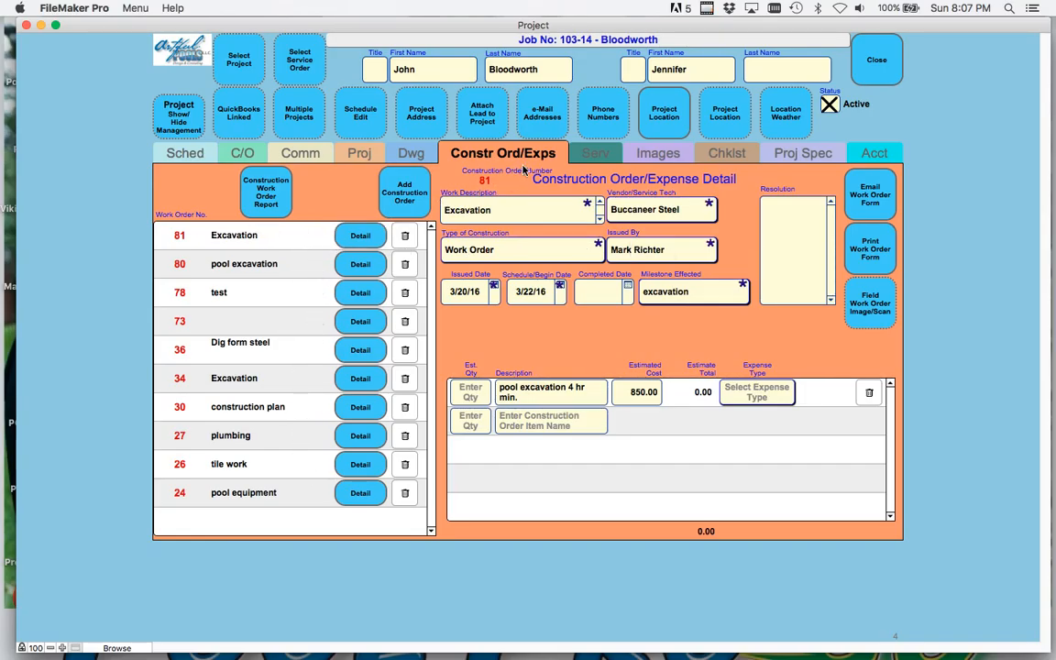
View the details of the newest "Work Order for Milestone: excavation" email in the project's communication history.
click(313, 158)
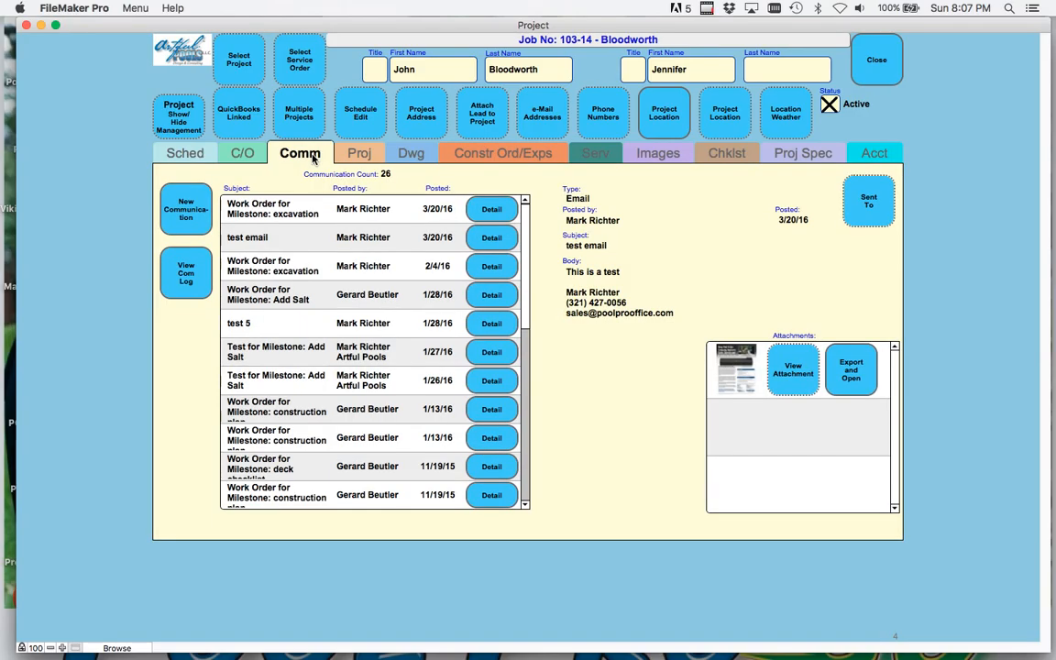
click(496, 210)
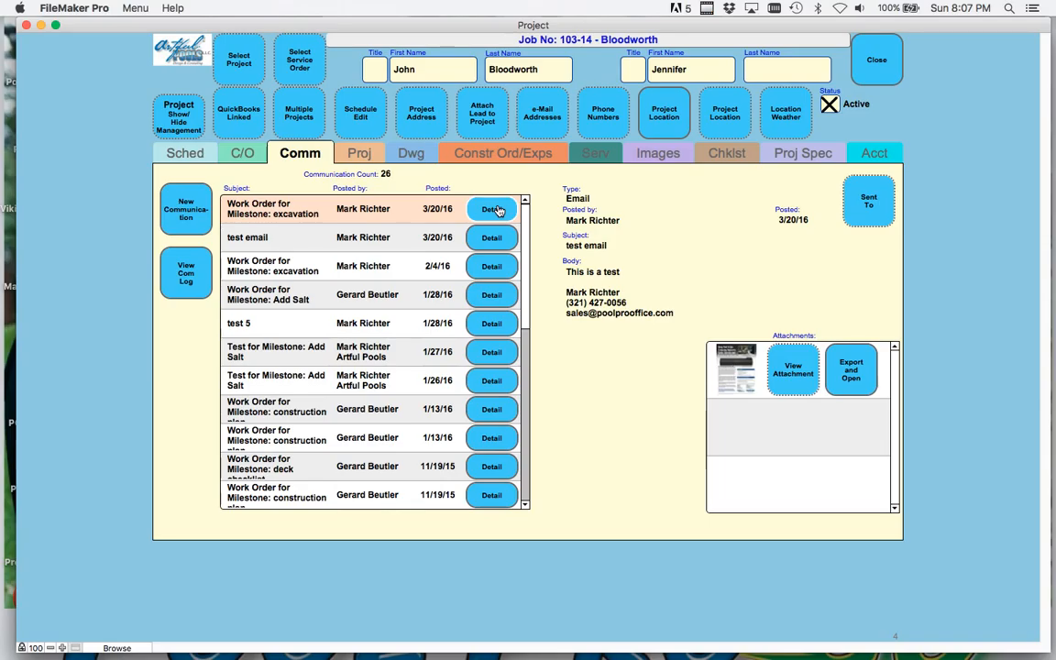
click(496, 210)
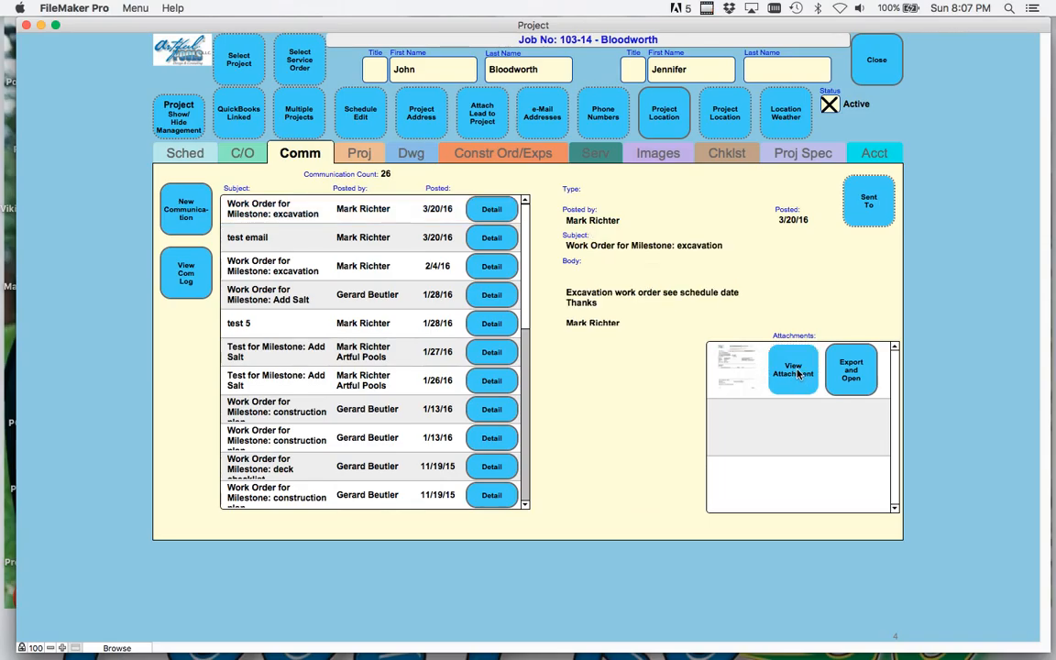
Return to the project's construction orders, view the construction work order report and close it again.
click(513, 159)
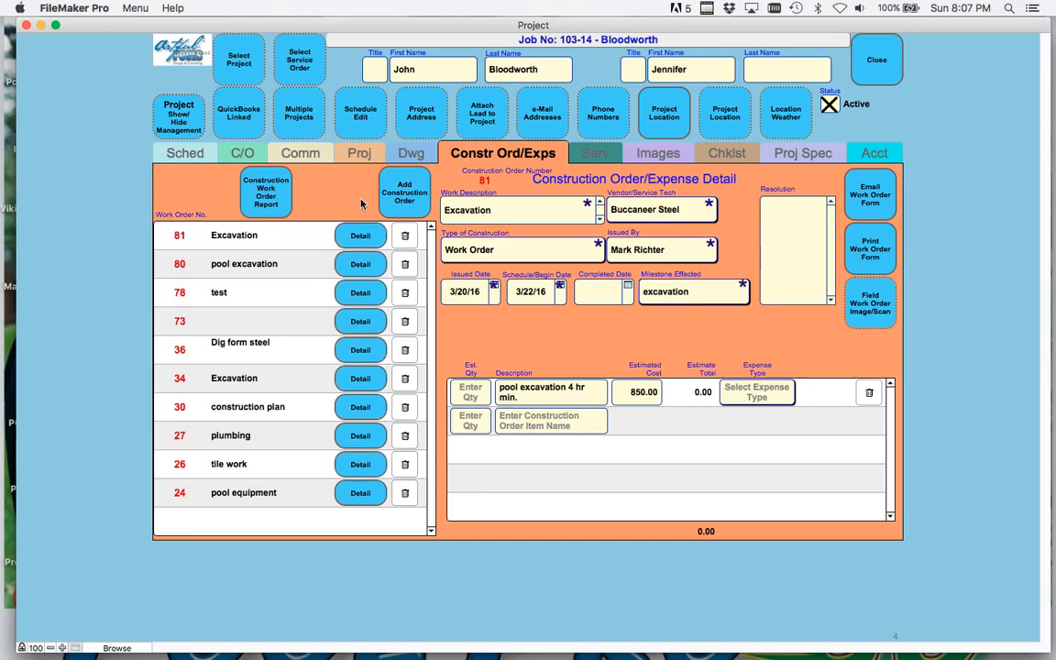
click(276, 197)
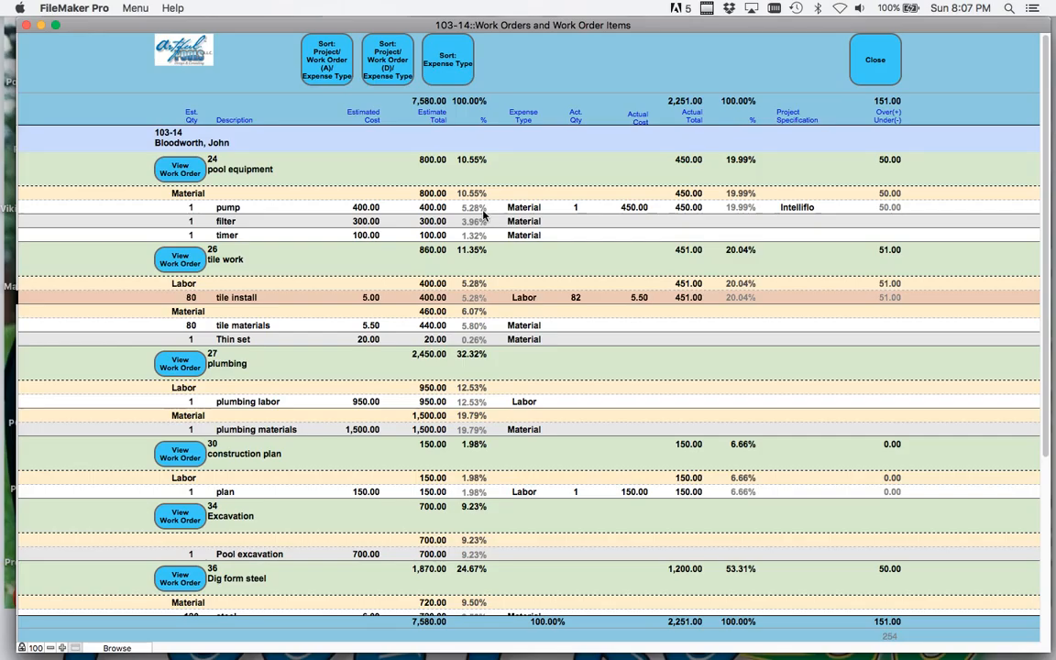
click(870, 62)
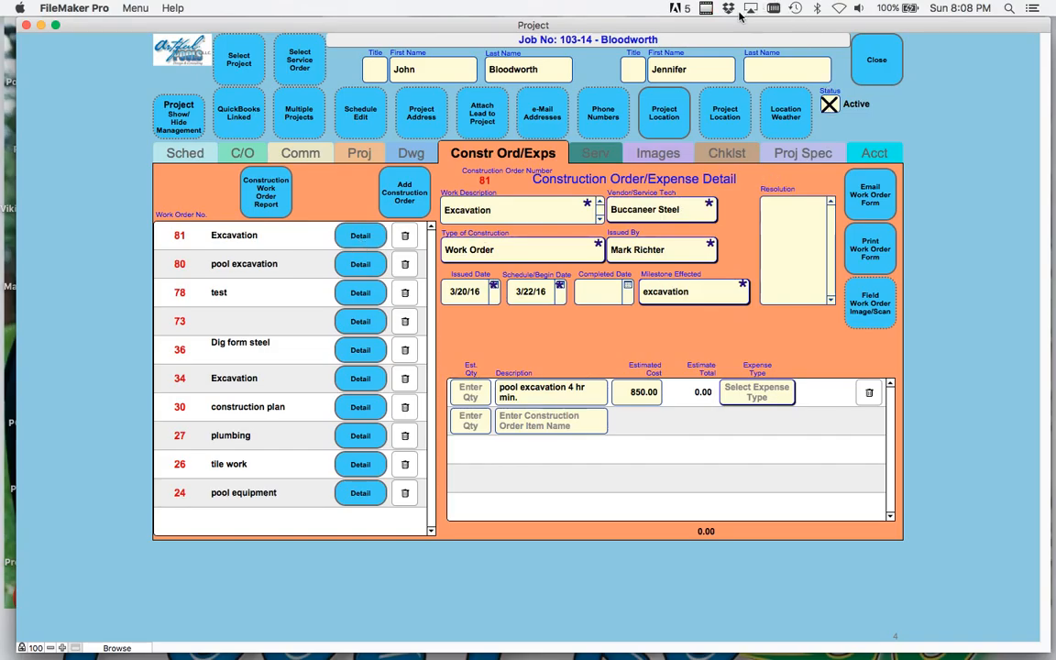
click(707, 9)
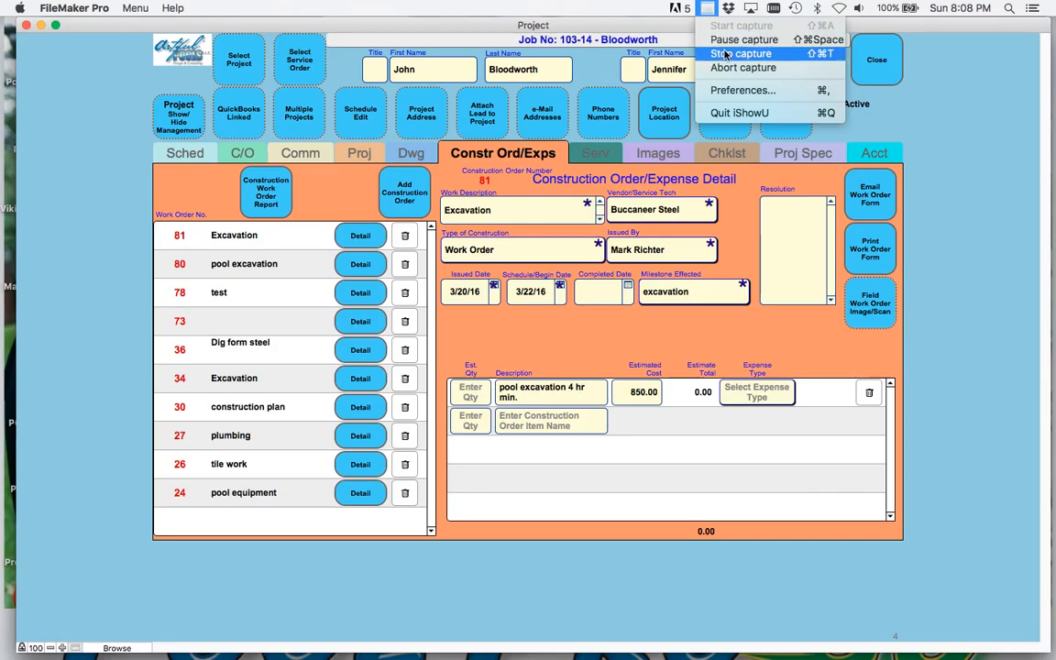